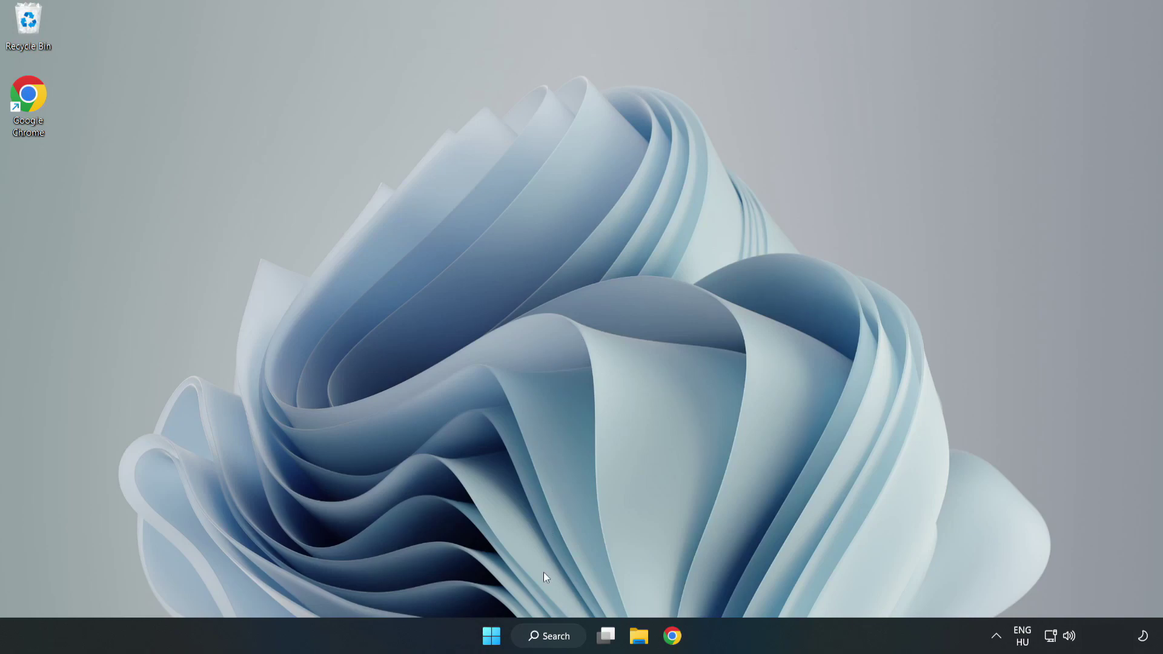
Search Windows for 'device manager' and open Device Manager from the best match.
click(558, 641)
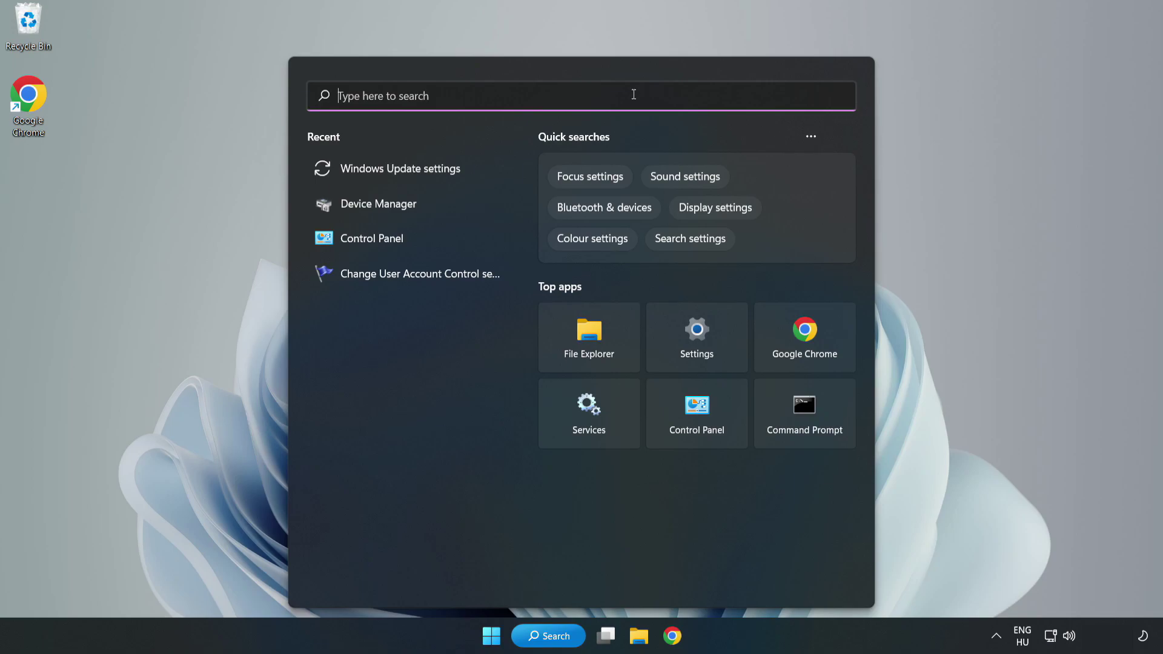
text(device)
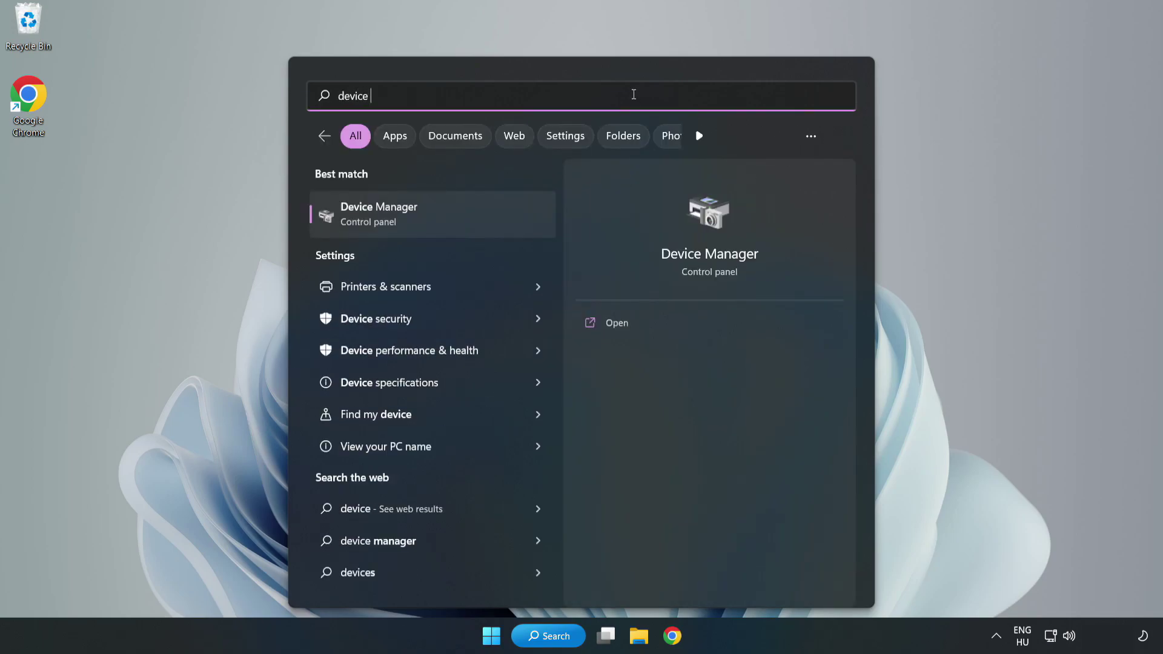
text( manager)
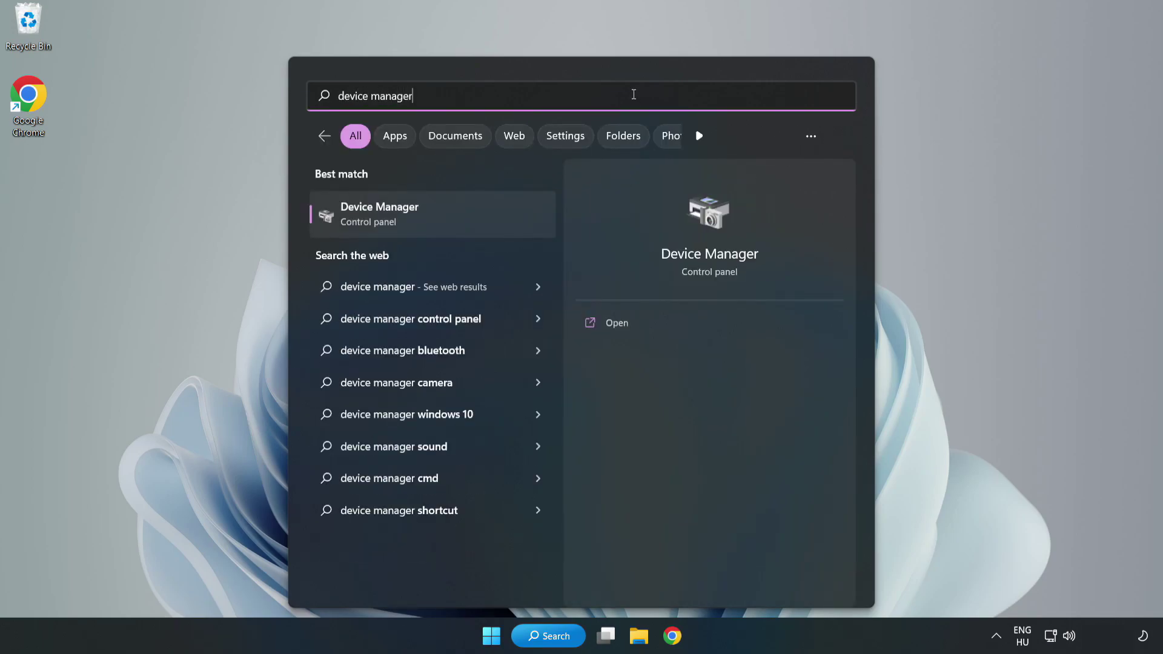
click(433, 224)
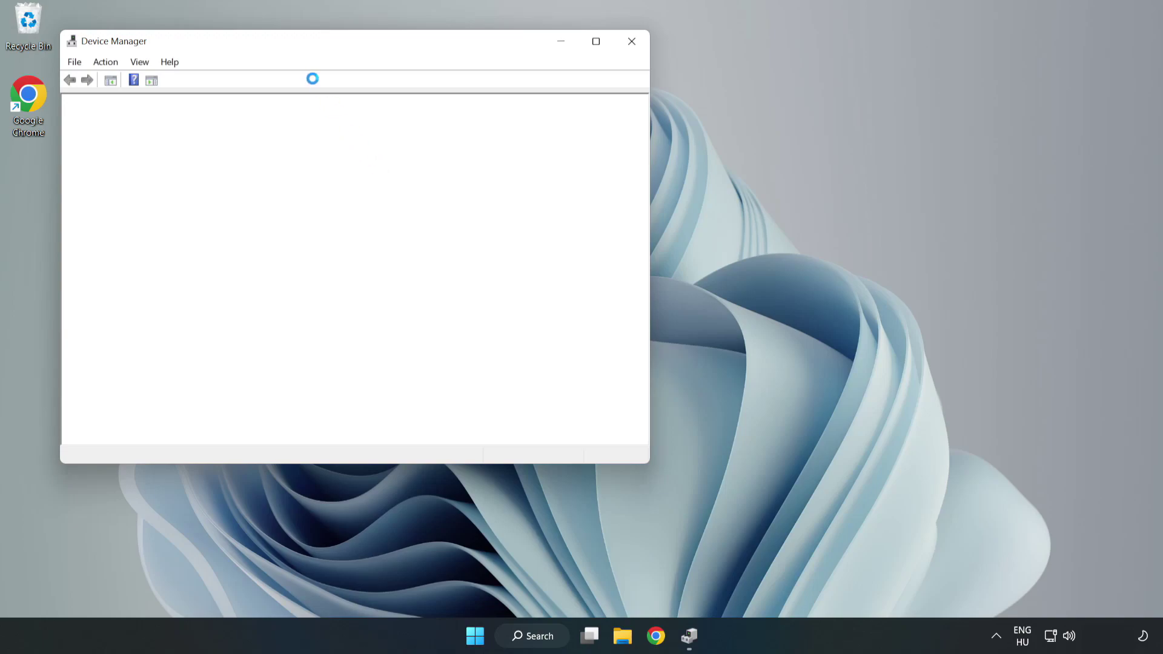
Search automatically for a newer VMware SVGA 3D display driver, then close Device Manager.
drag(311, 42, 521, 105)
click(313, 232)
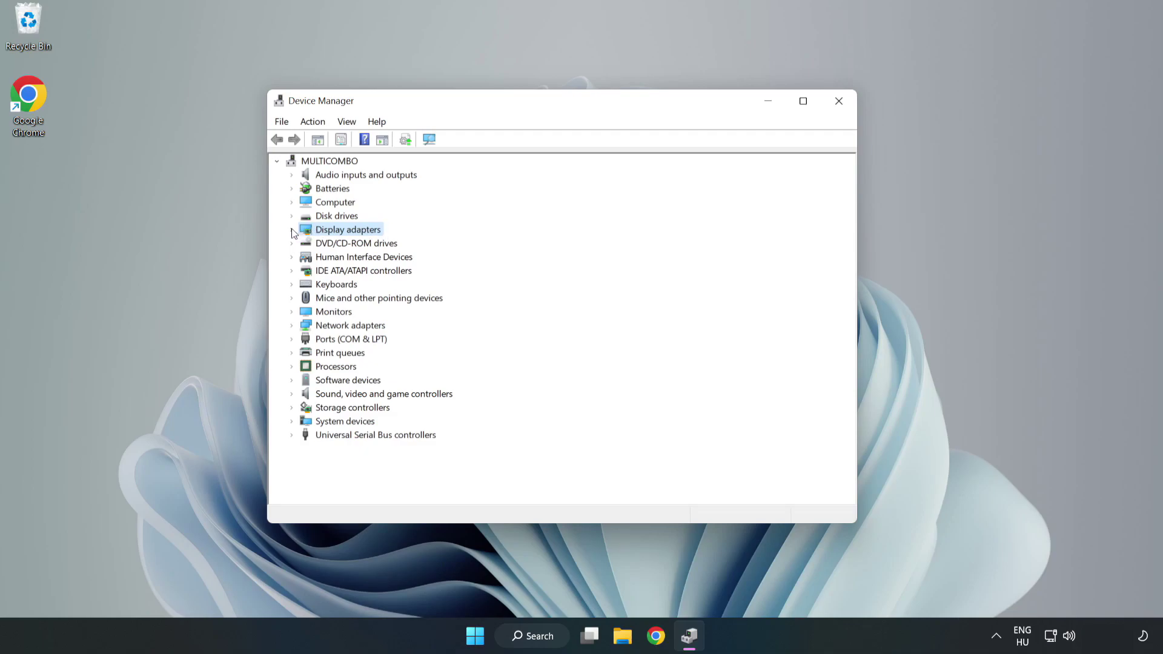
click(292, 230)
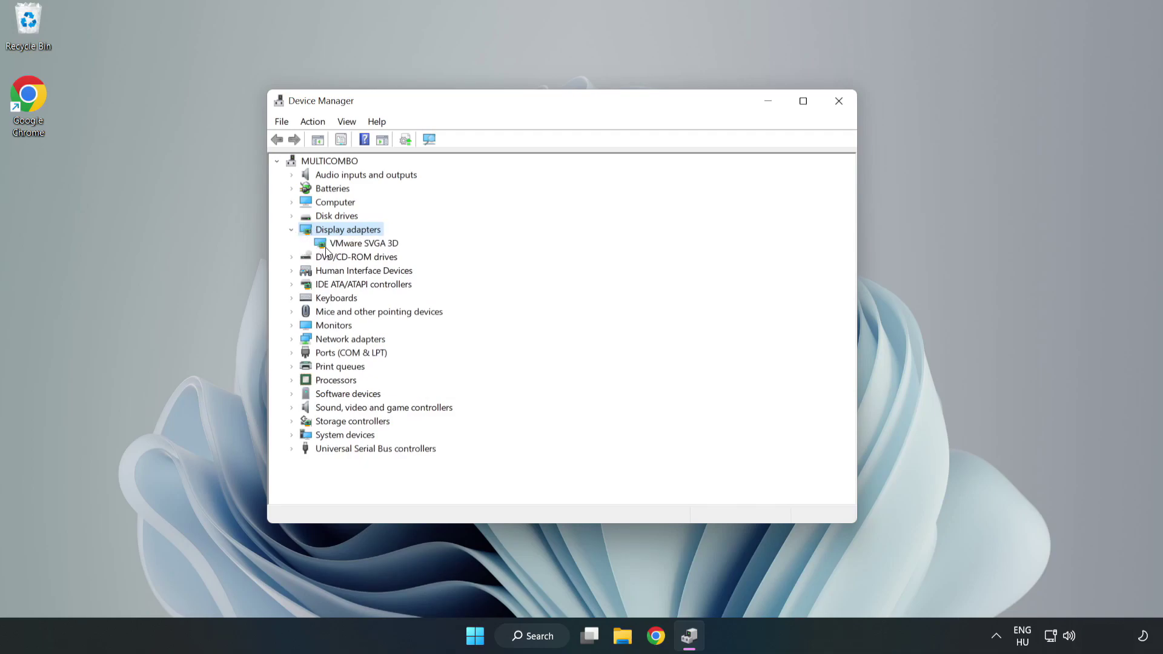
click(360, 244)
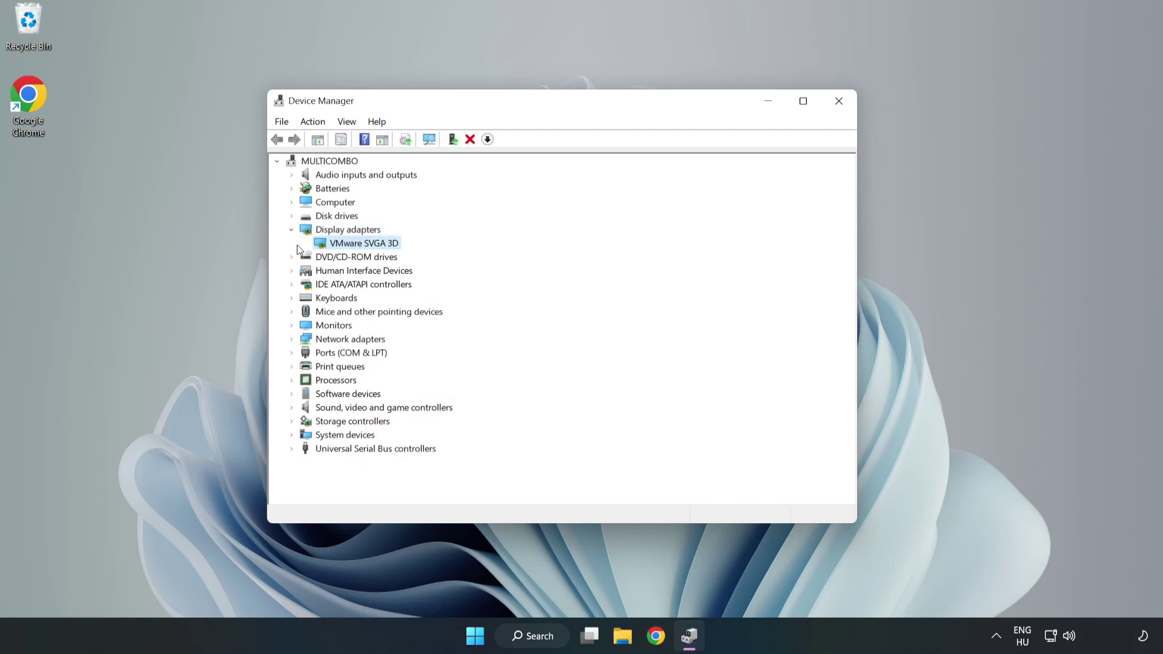
right_click(361, 247)
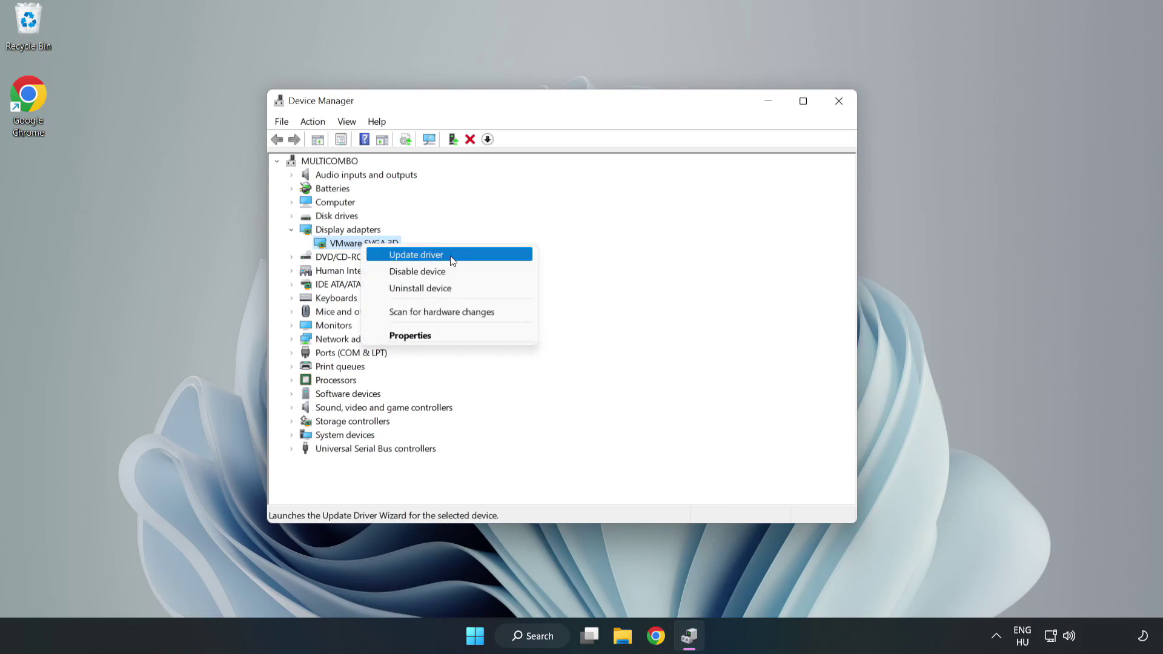
click(452, 261)
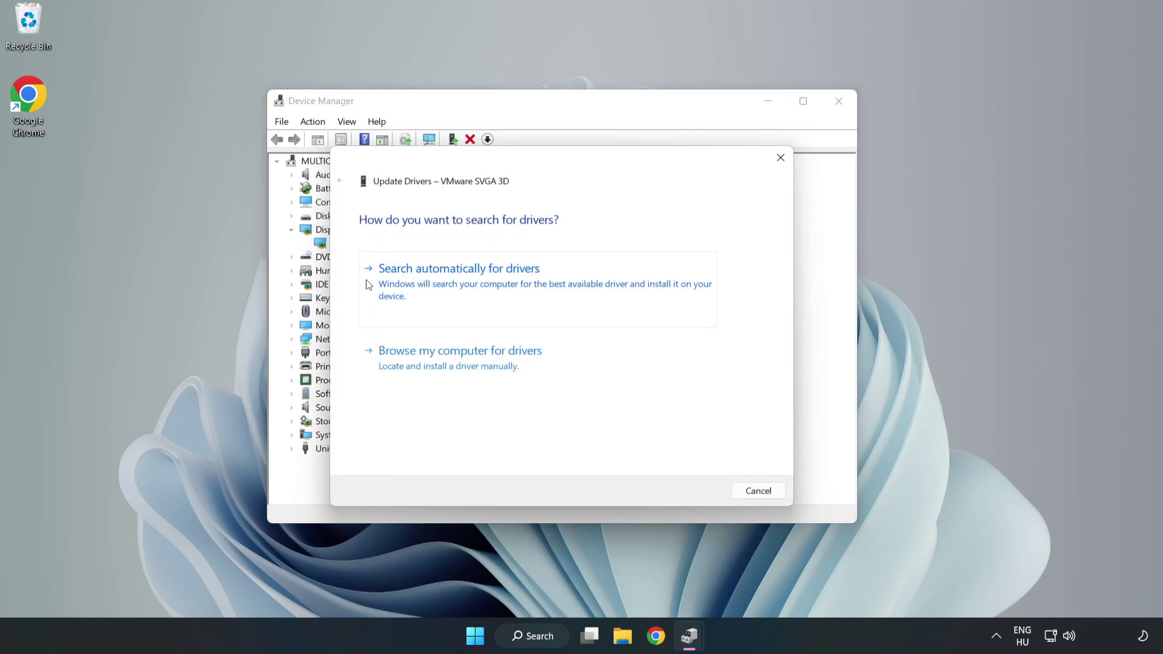
click(462, 283)
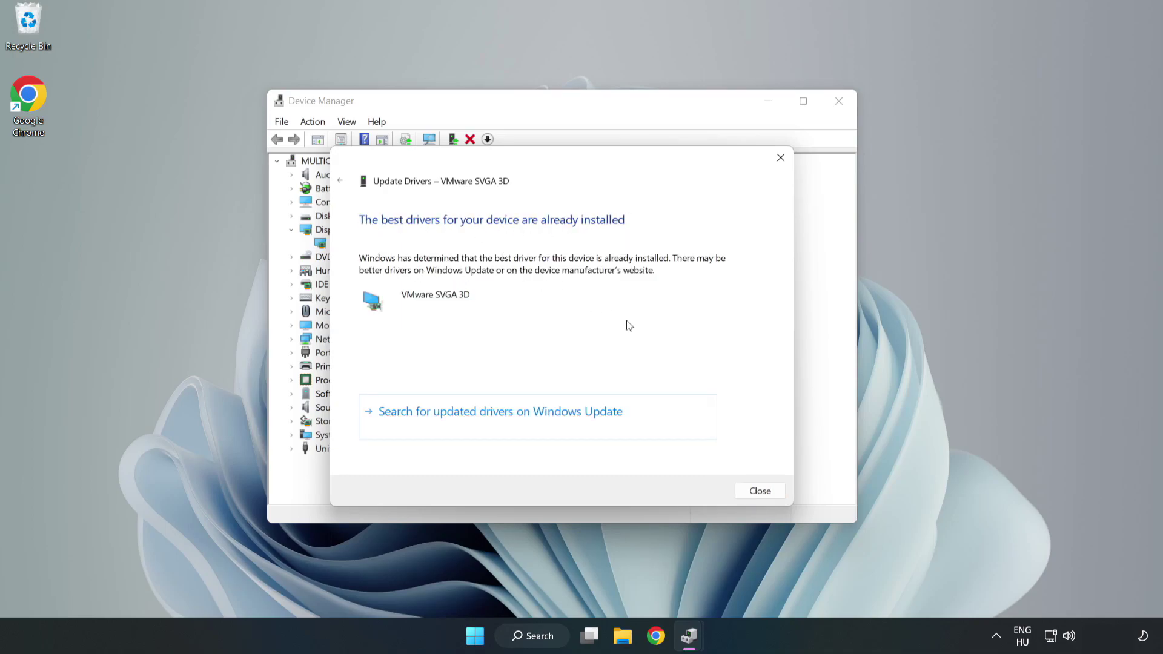
click(760, 491)
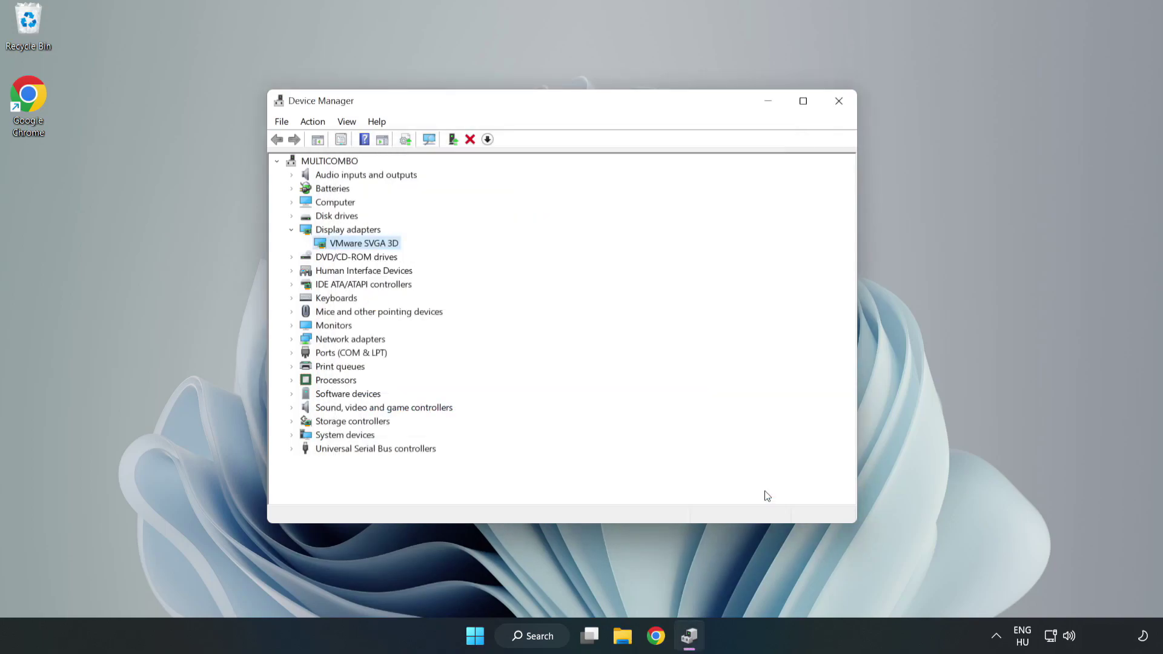
click(839, 101)
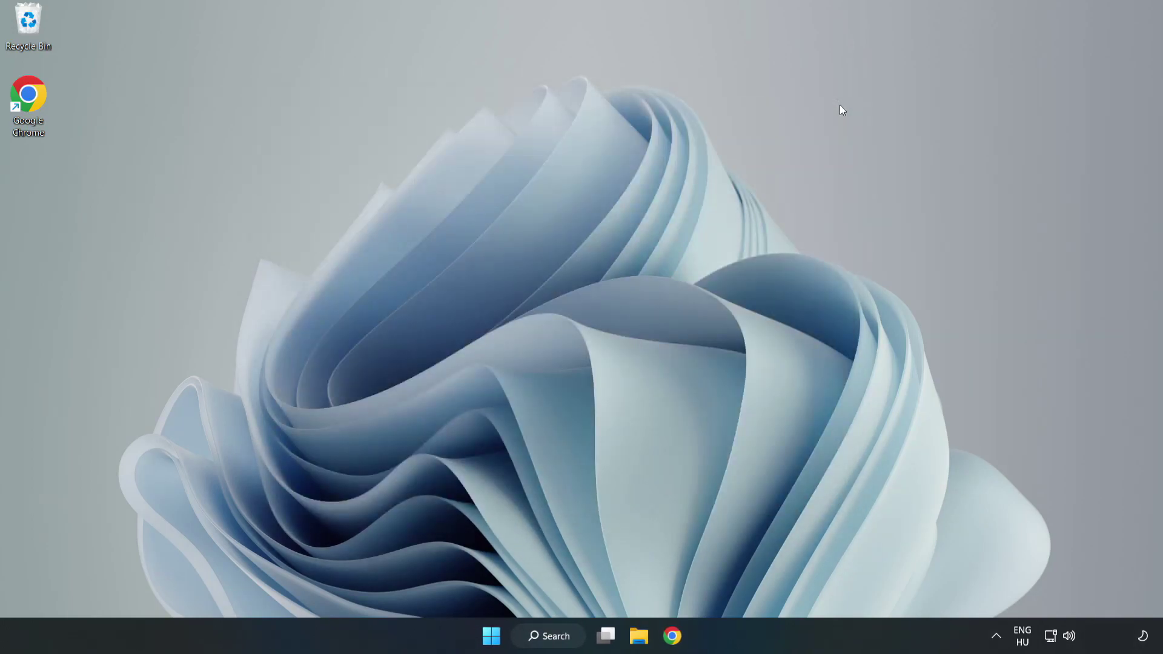
Search 'updates', run Check for updates in maximized Windows Update settings, then close Settings.
click(557, 633)
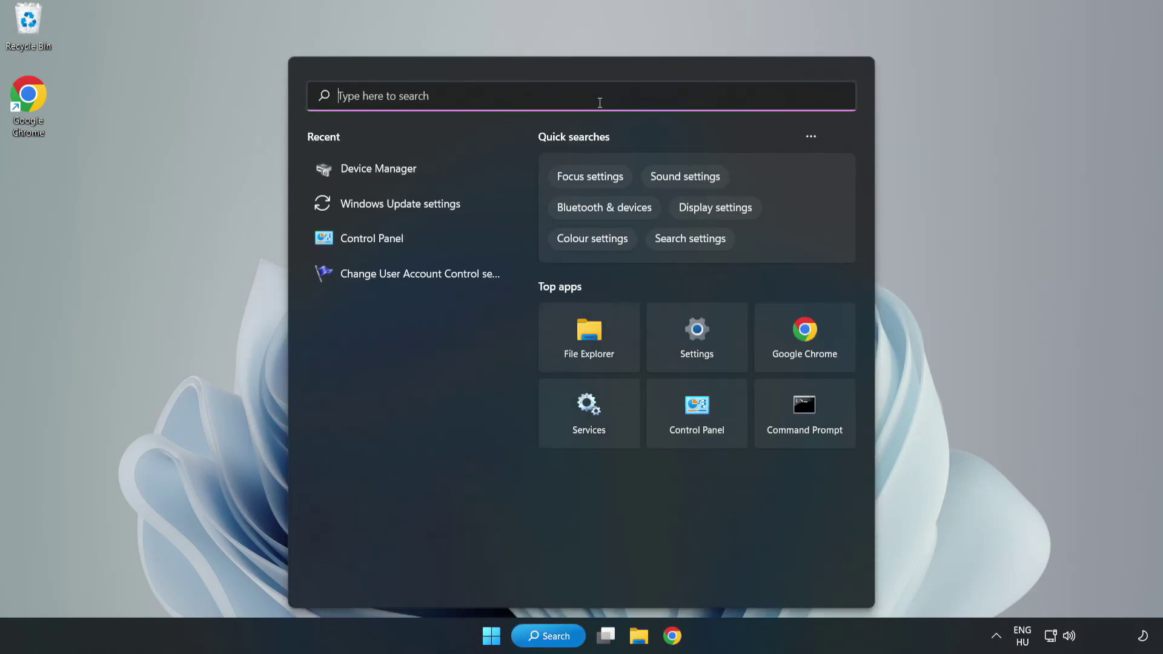
text(updates)
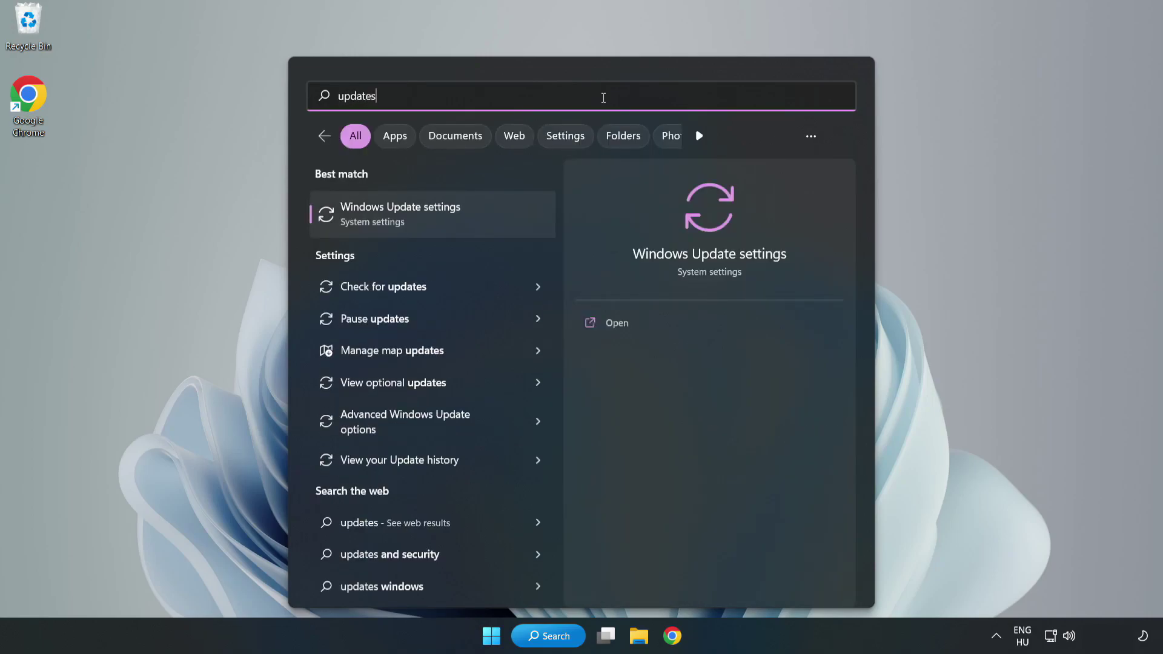
click(414, 218)
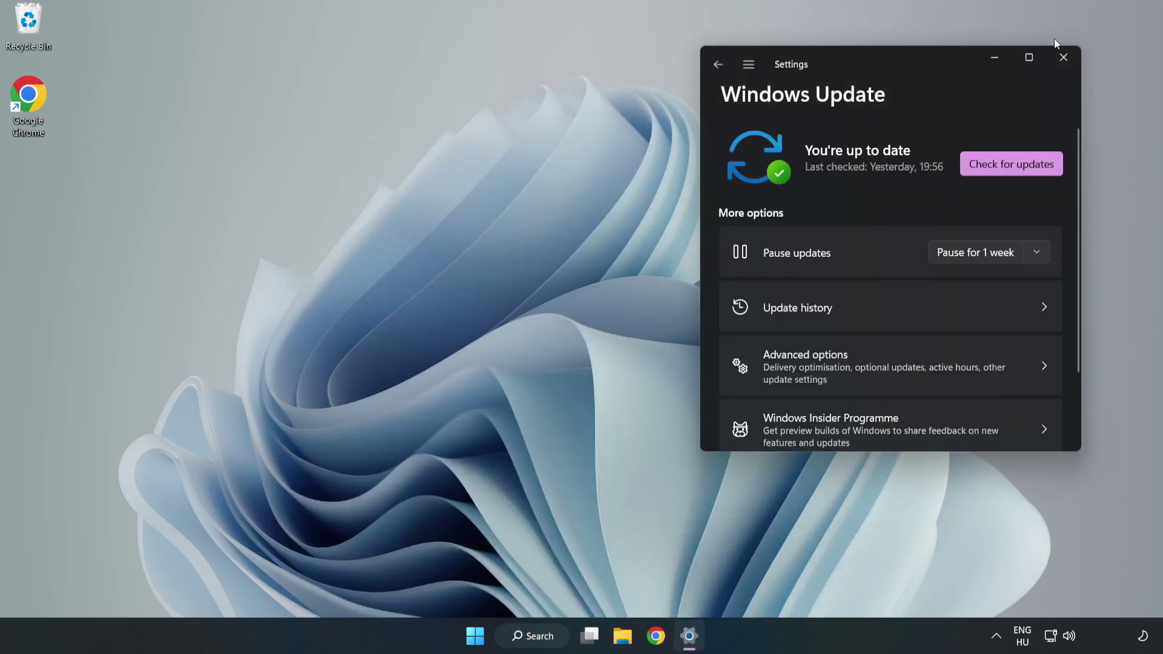
click(1030, 58)
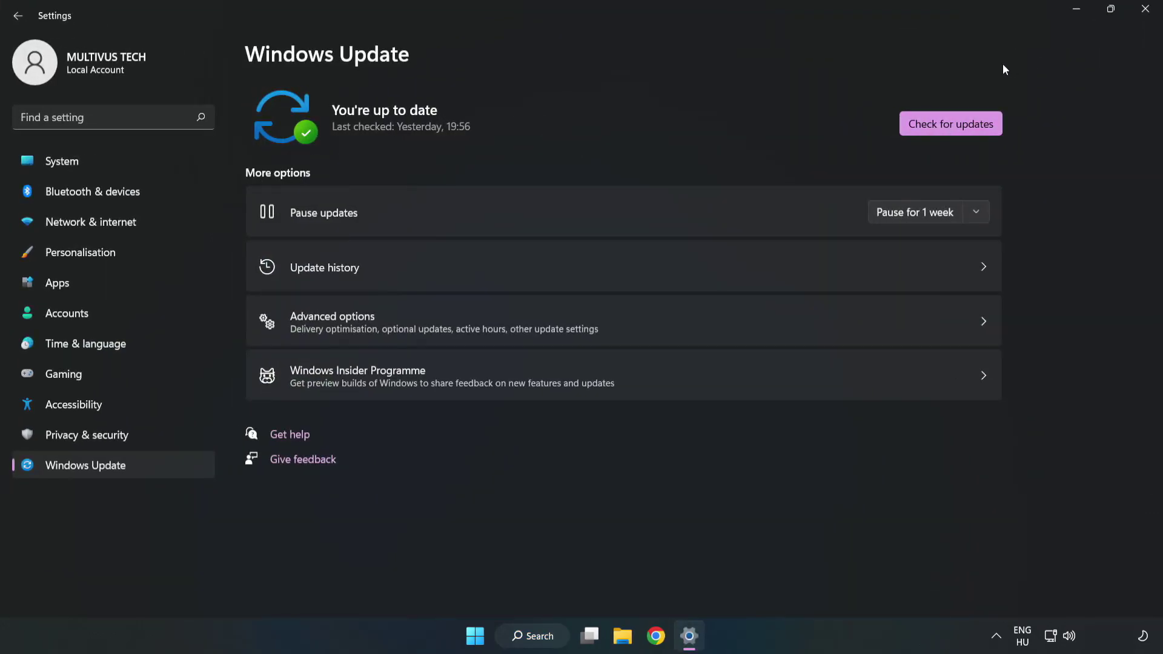
click(954, 126)
click(1145, 9)
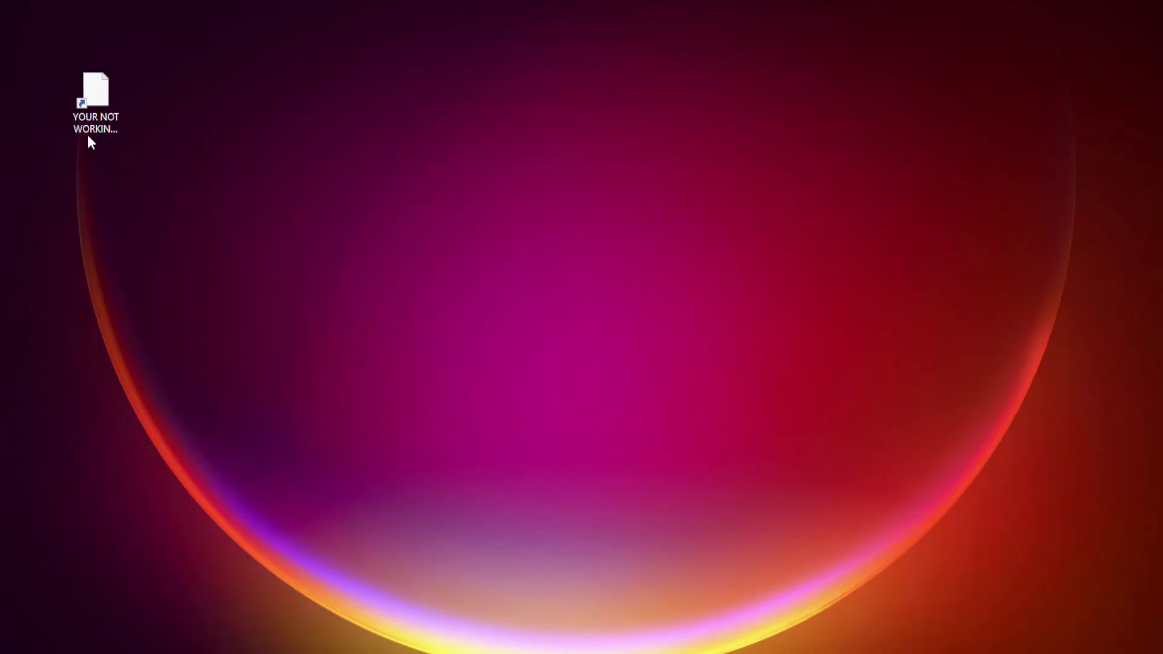
Open the Properties dialog of the YOUR NOT WORKING APP desktop shortcut.
click(89, 134)
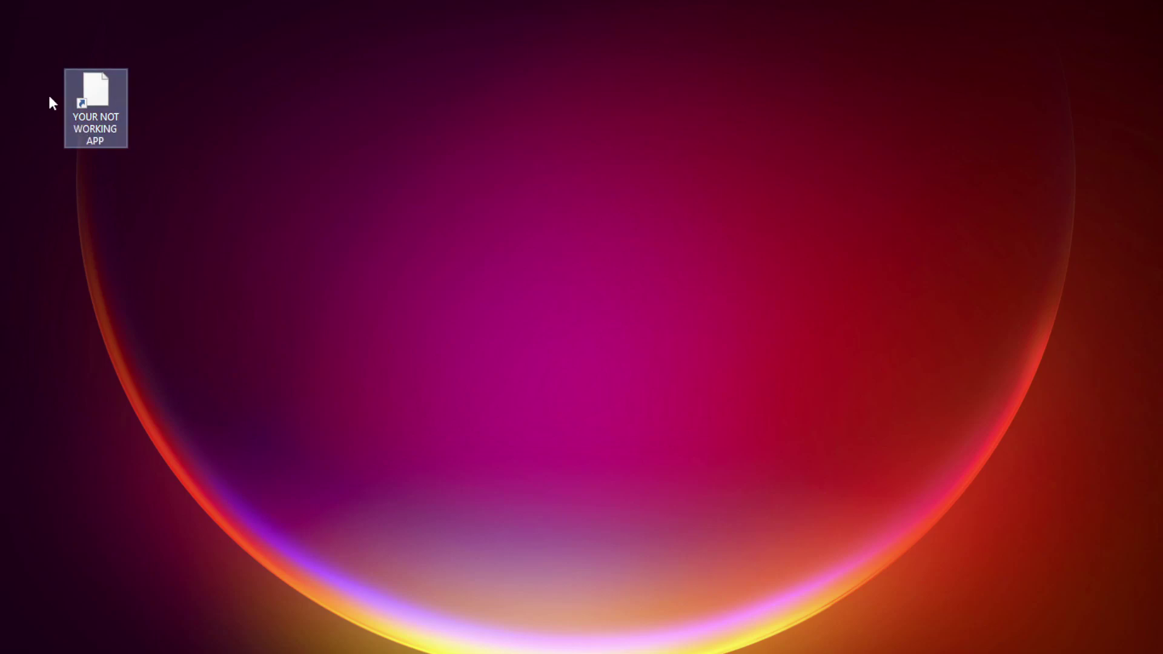
right_click(95, 86)
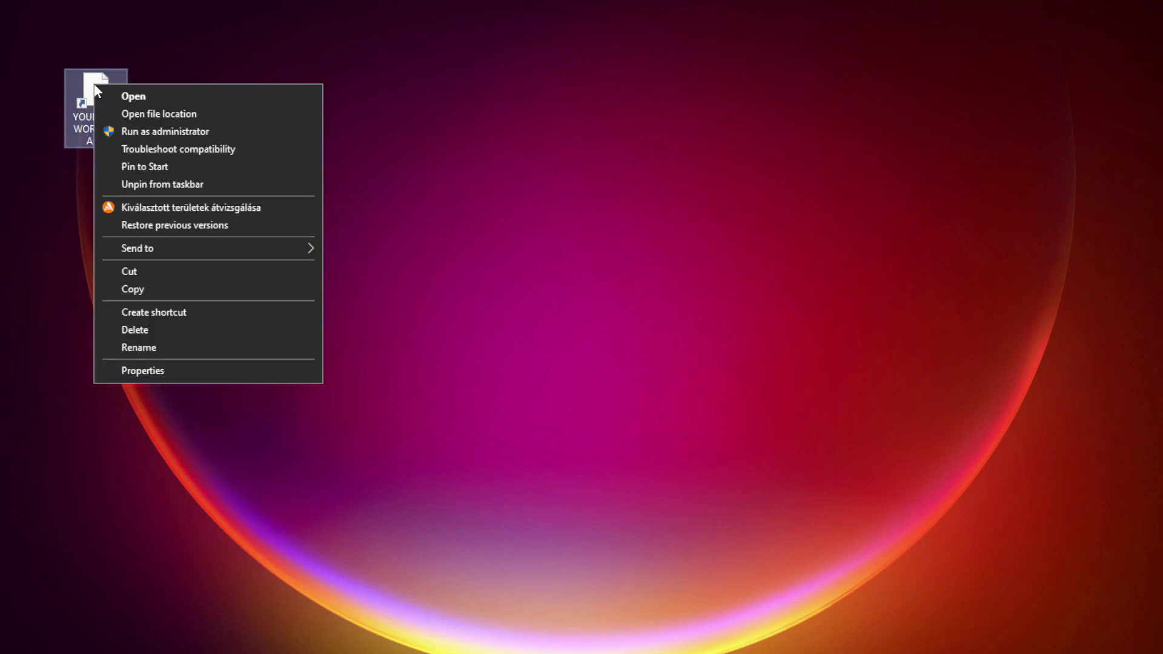
click(233, 373)
drag(252, 95, 578, 127)
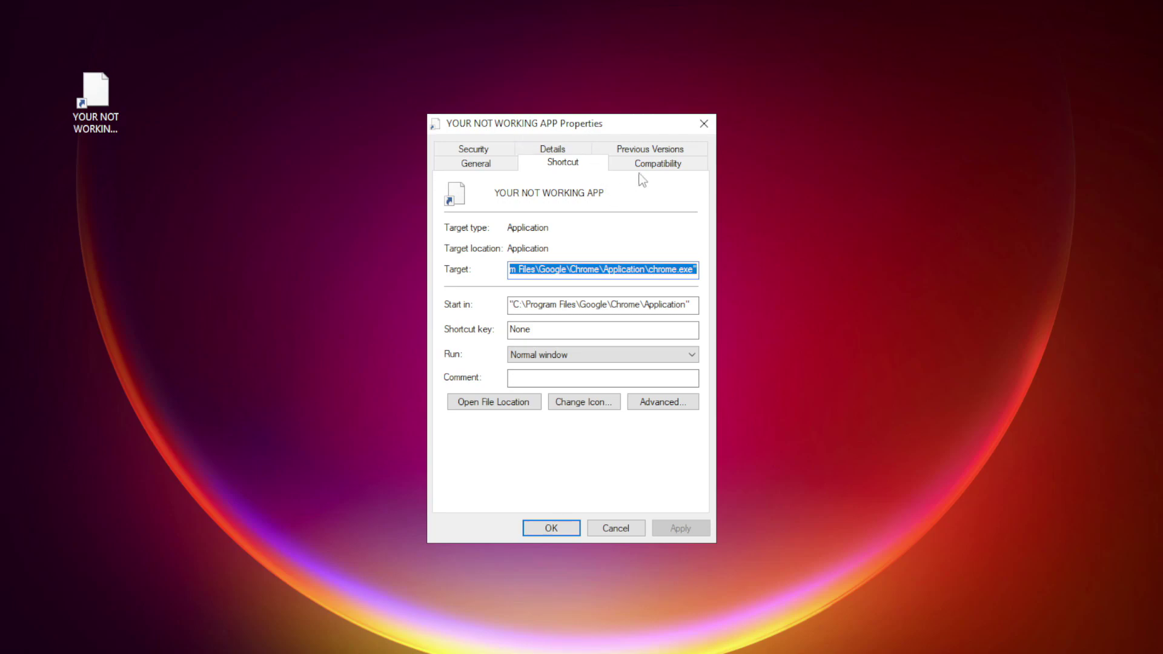
Set the shortcut to run in Windows 8 compatibility mode, apply and close Properties.
click(681, 167)
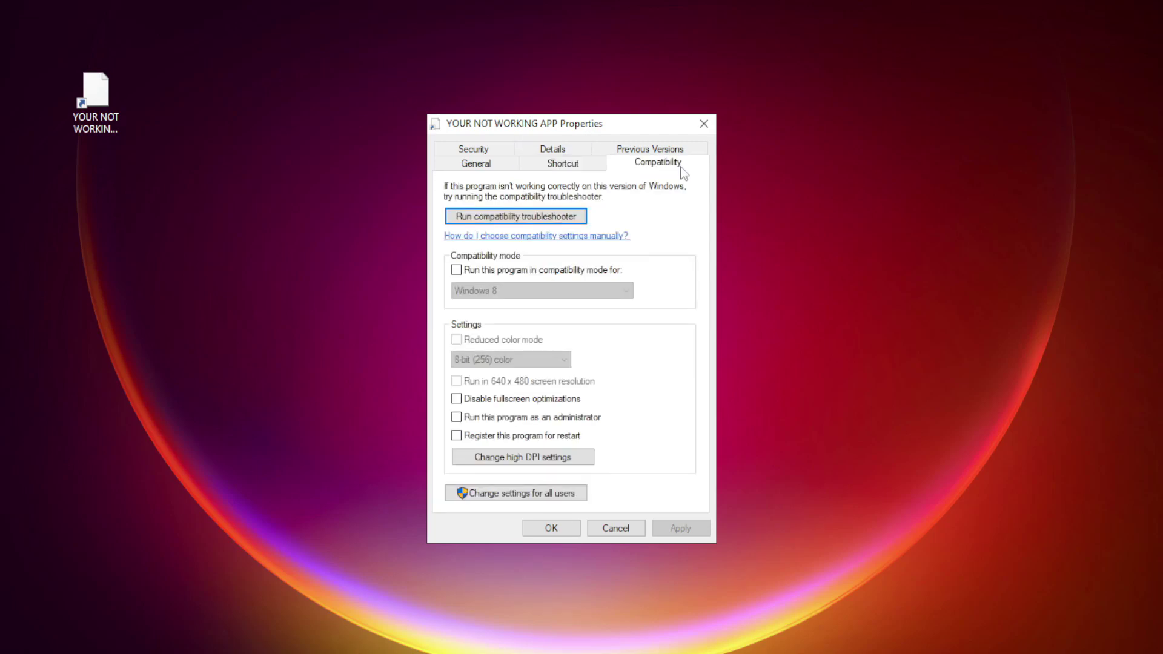
click(473, 272)
click(484, 290)
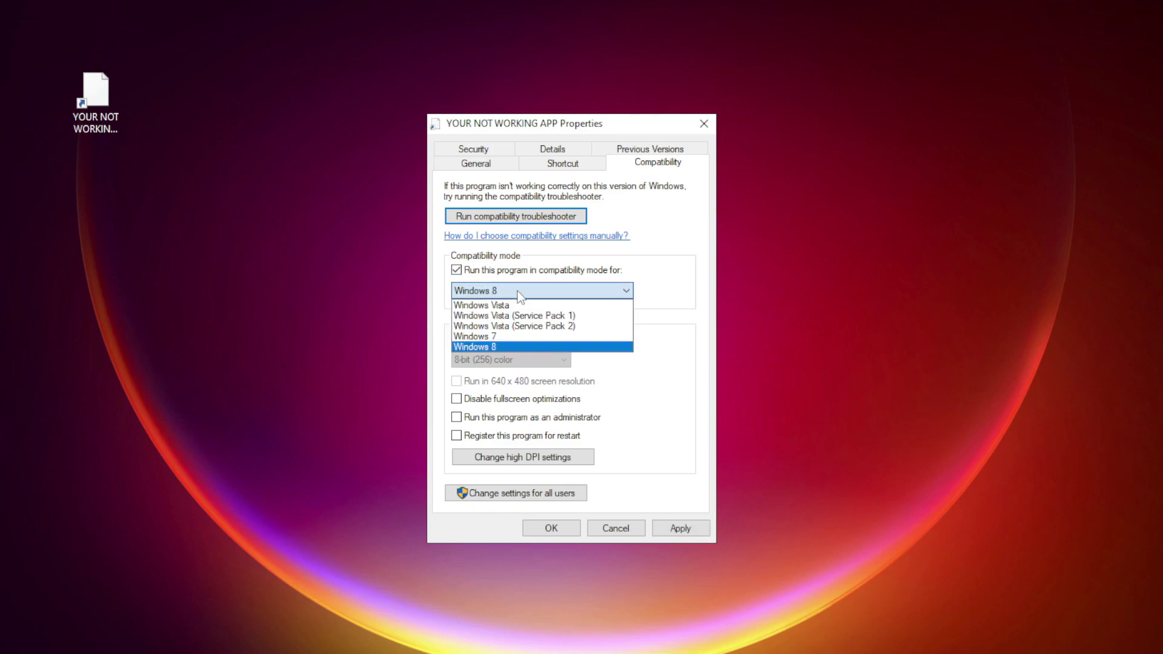
click(508, 344)
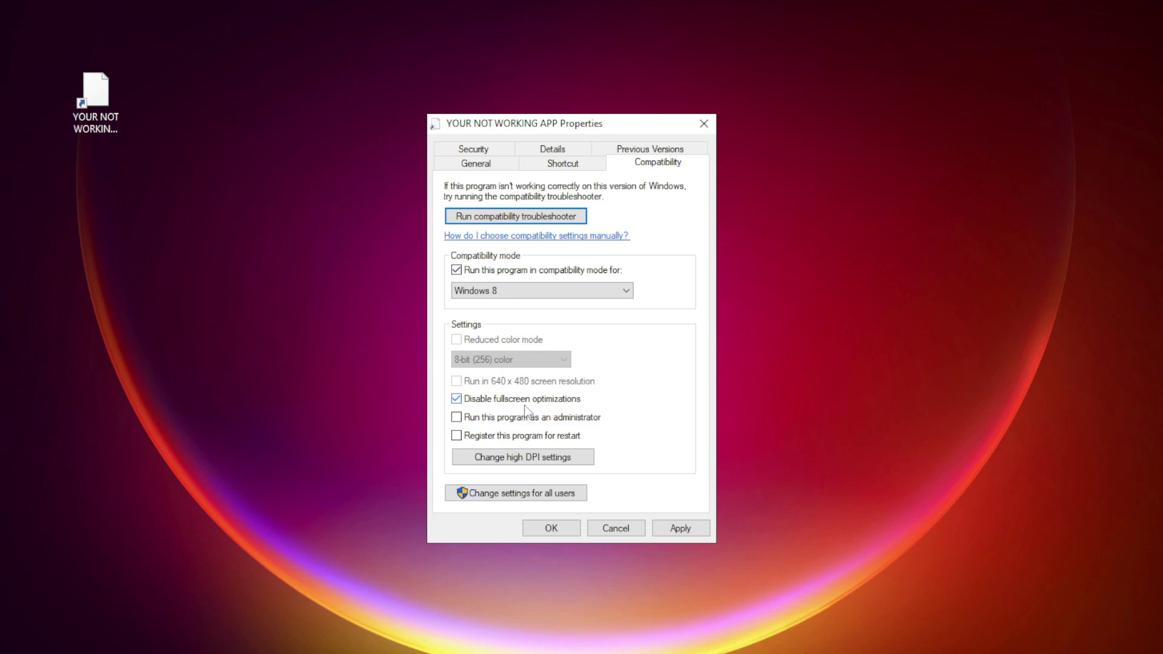
click(690, 531)
click(552, 529)
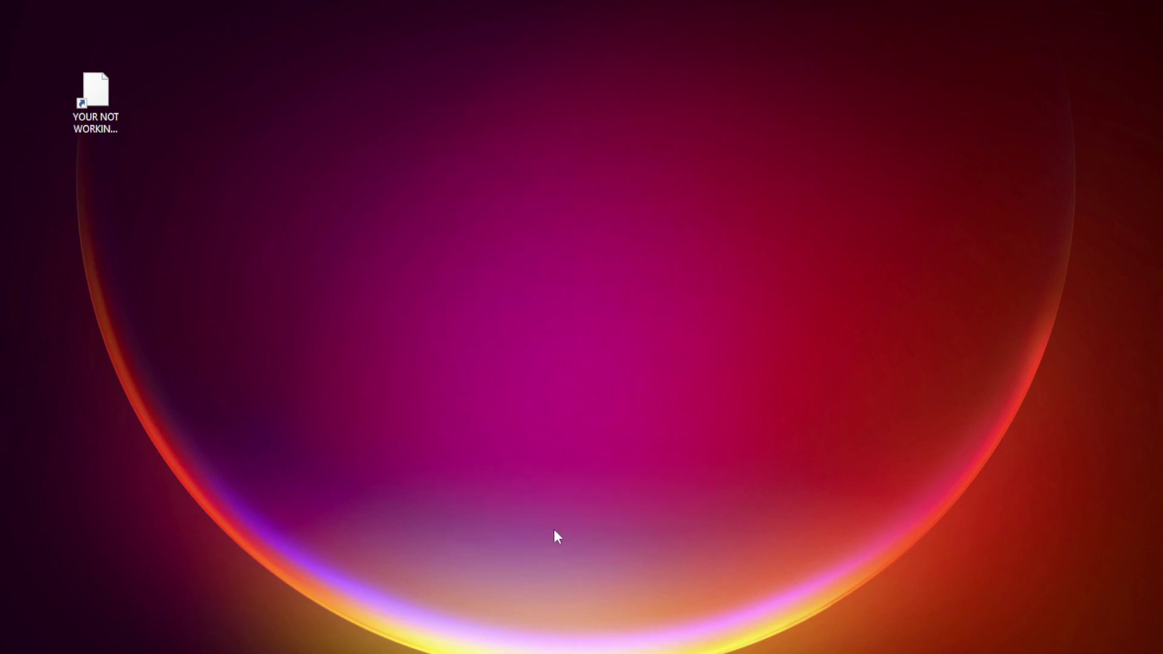
Open Task Manager's Startup apps list from the Start button's quick menu.
click(89, 104)
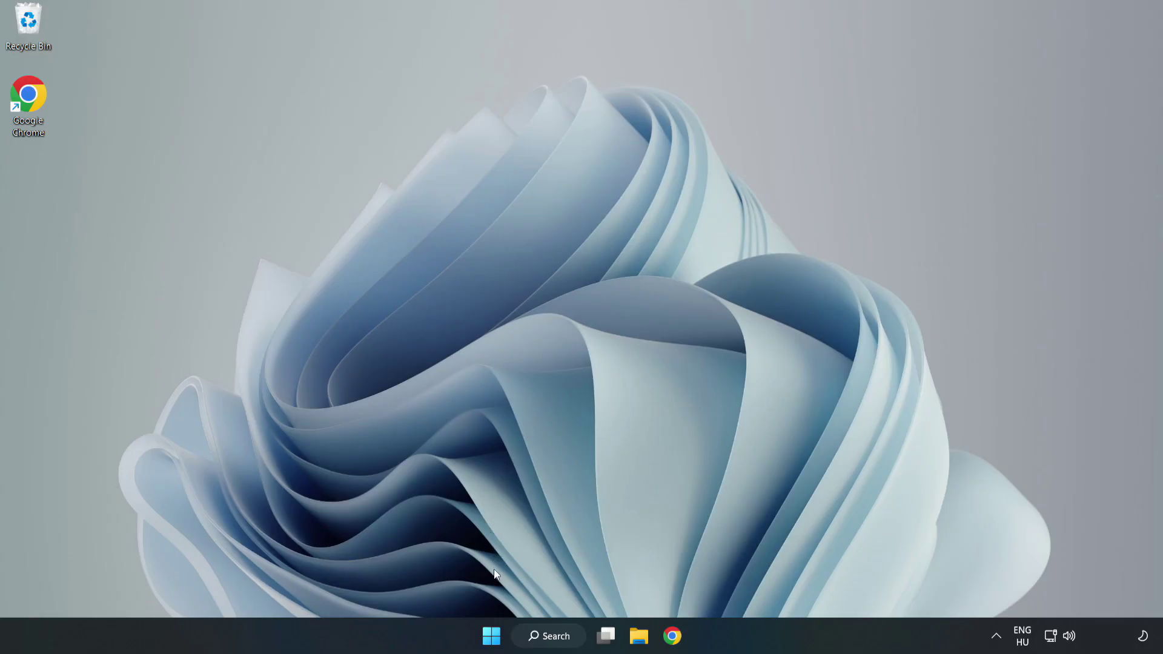
right_click(492, 642)
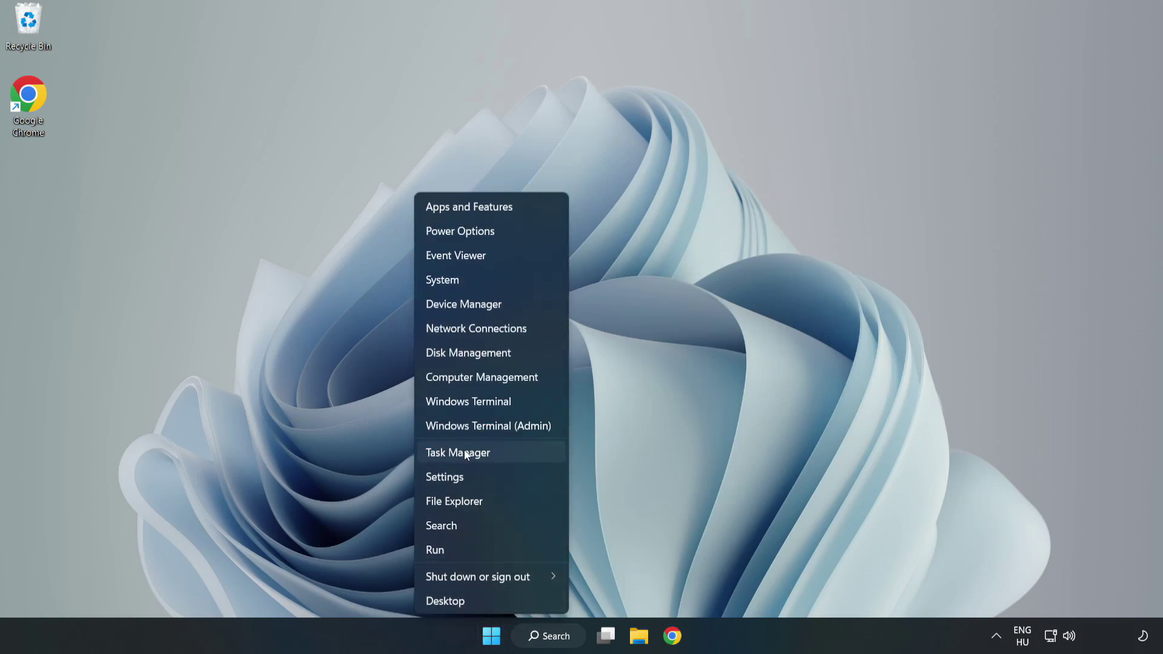
click(489, 452)
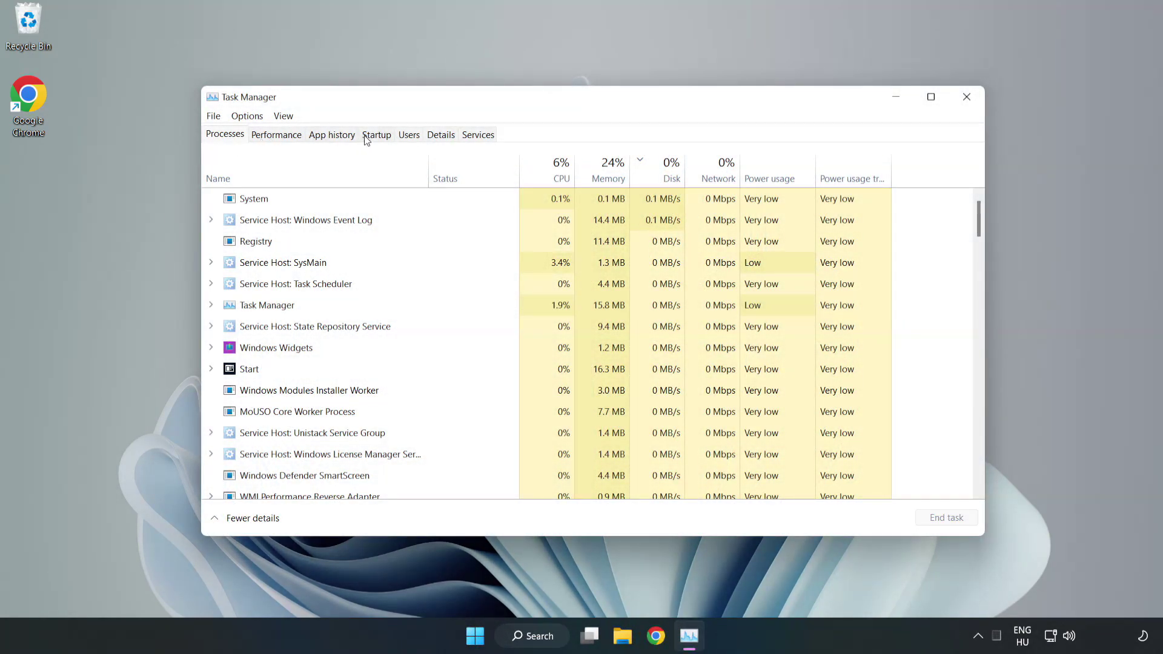
click(378, 140)
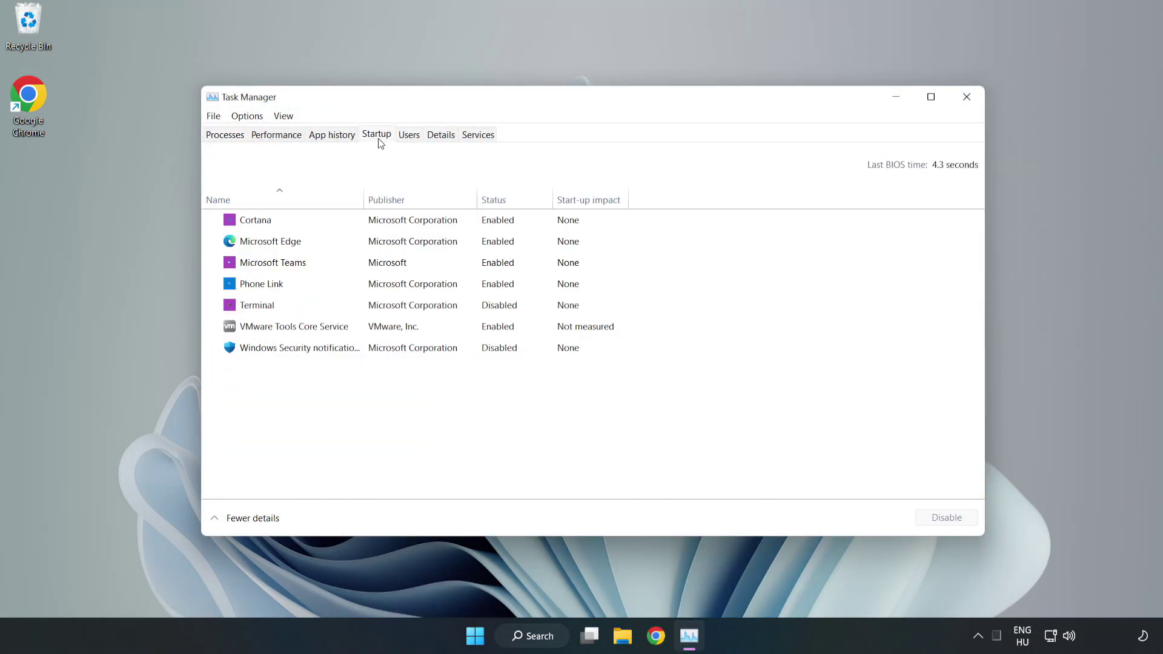
Disable Cortana, Microsoft Edge, Microsoft Teams and Phone Link at startup, then close Task Manager.
click(401, 228)
click(939, 518)
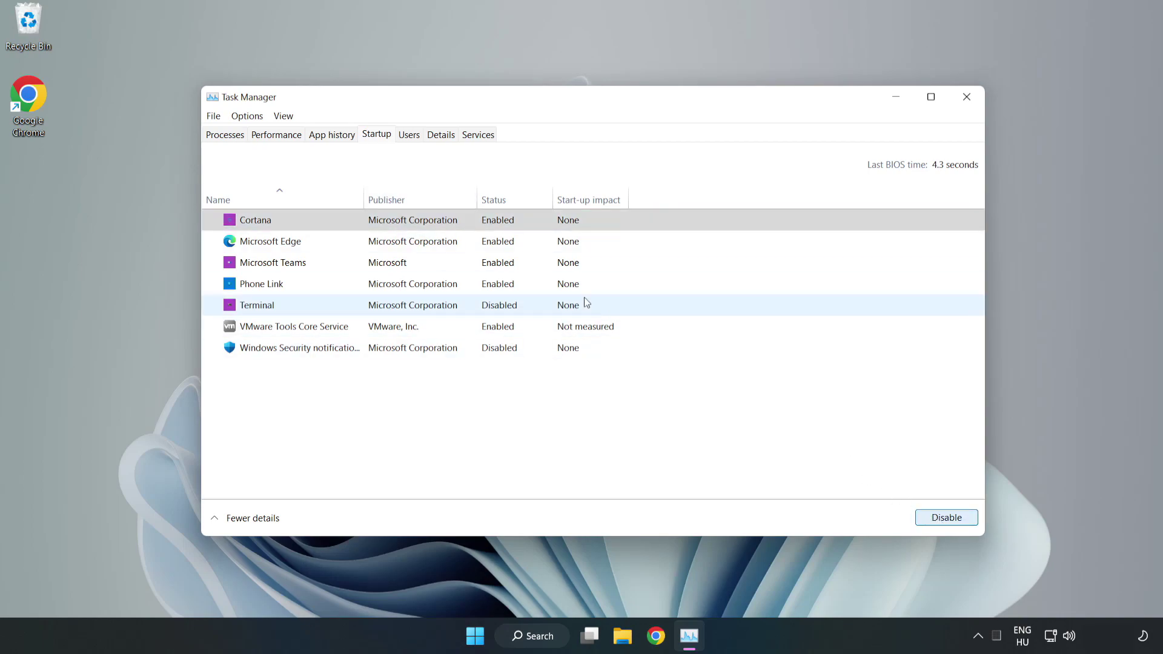
click(501, 240)
click(946, 518)
click(401, 264)
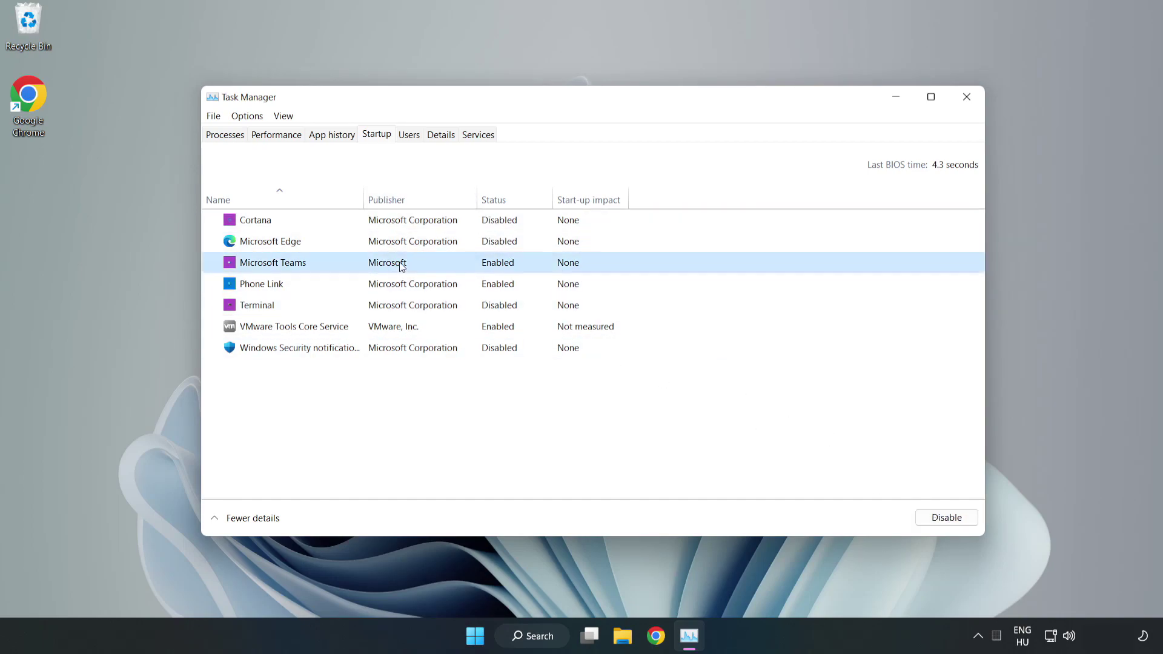
click(937, 518)
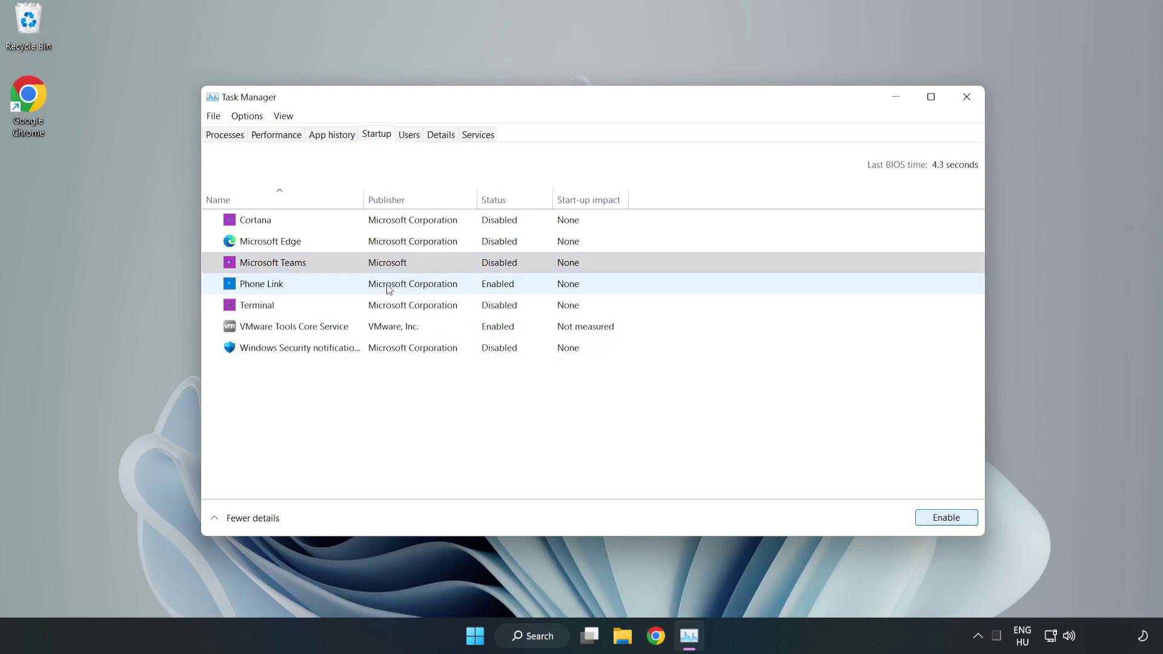
click(386, 285)
click(948, 518)
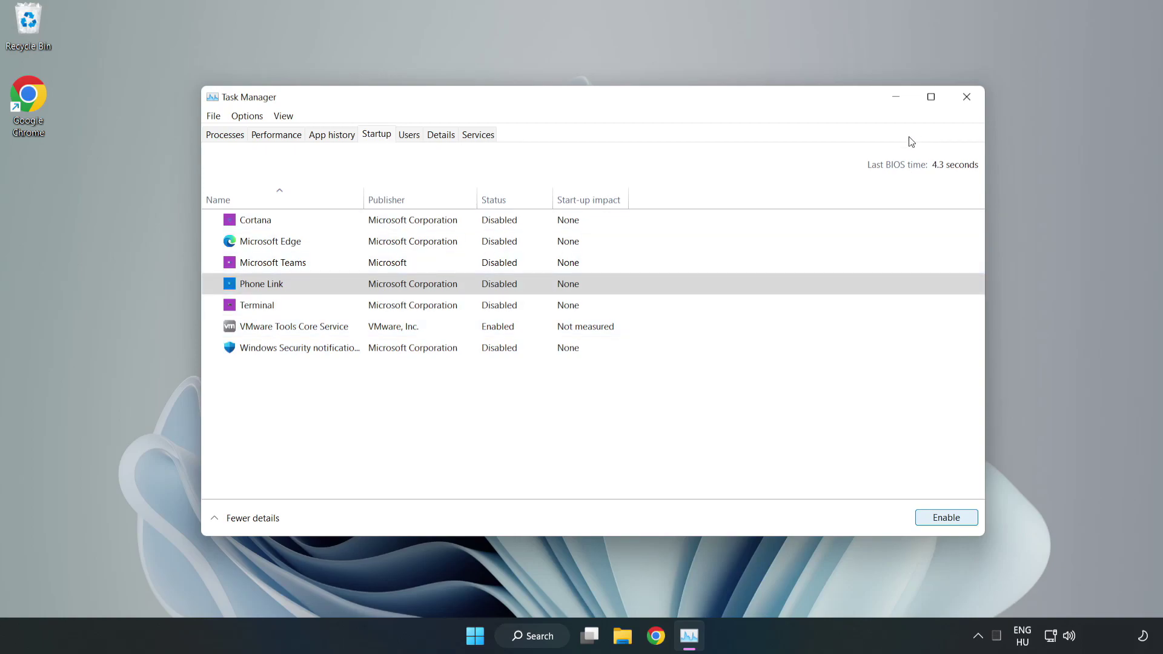
click(967, 98)
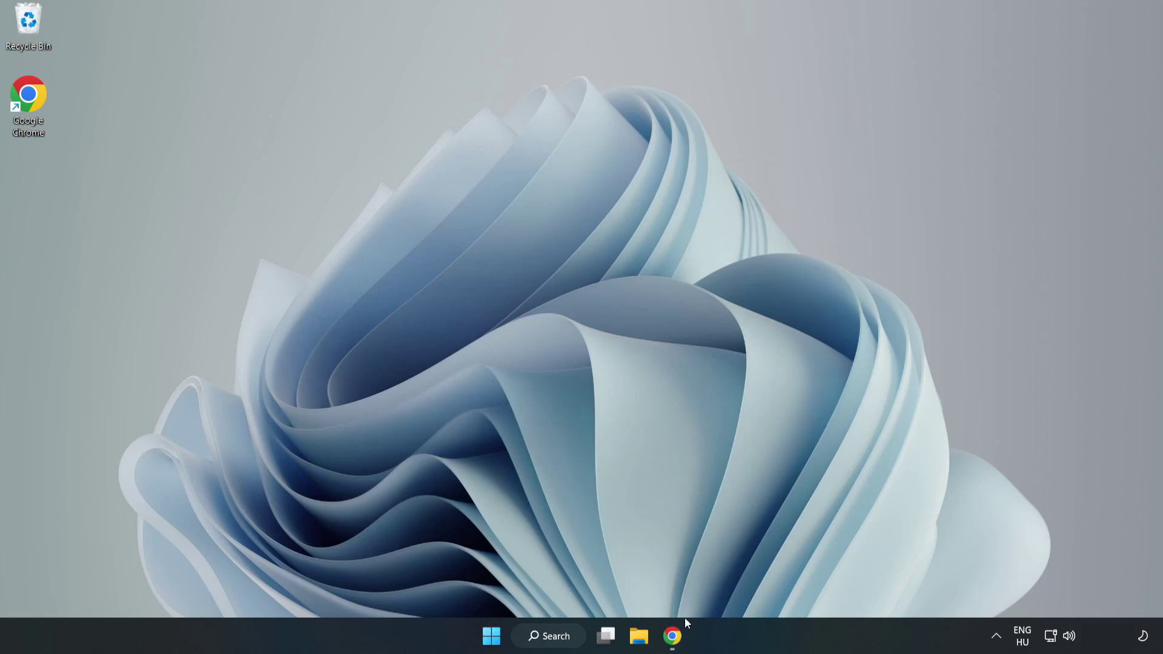
Download dxwebsetup.exe from the DirectX End-User Runtime page in Chrome and run it.
click(671, 645)
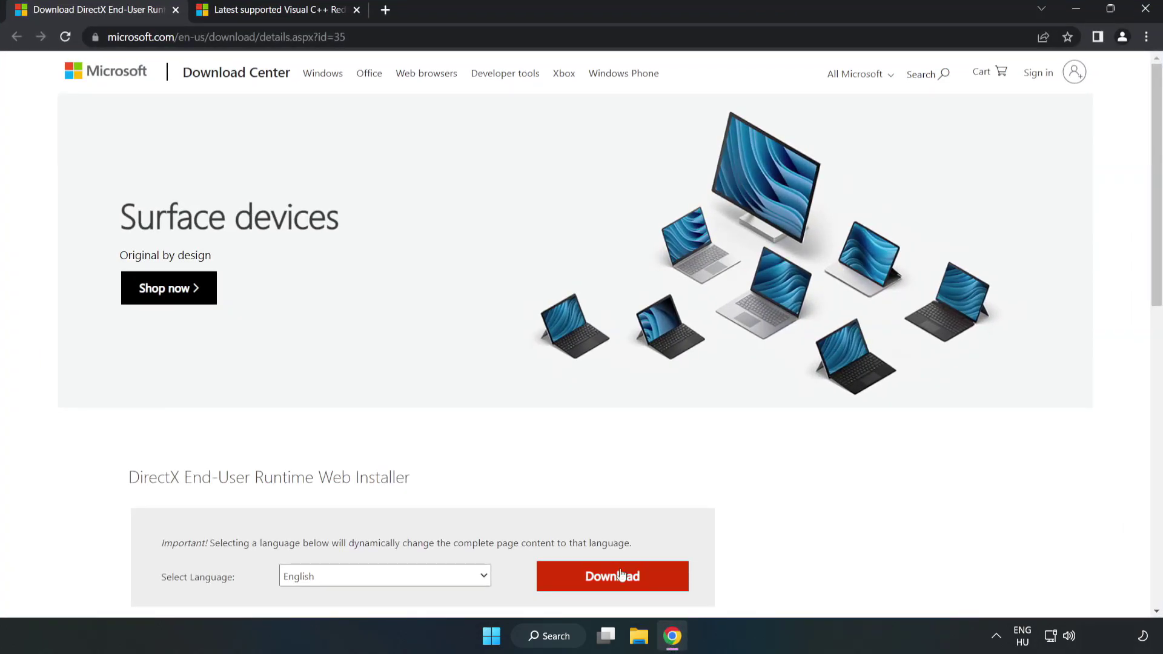
click(418, 37)
click(418, 37)
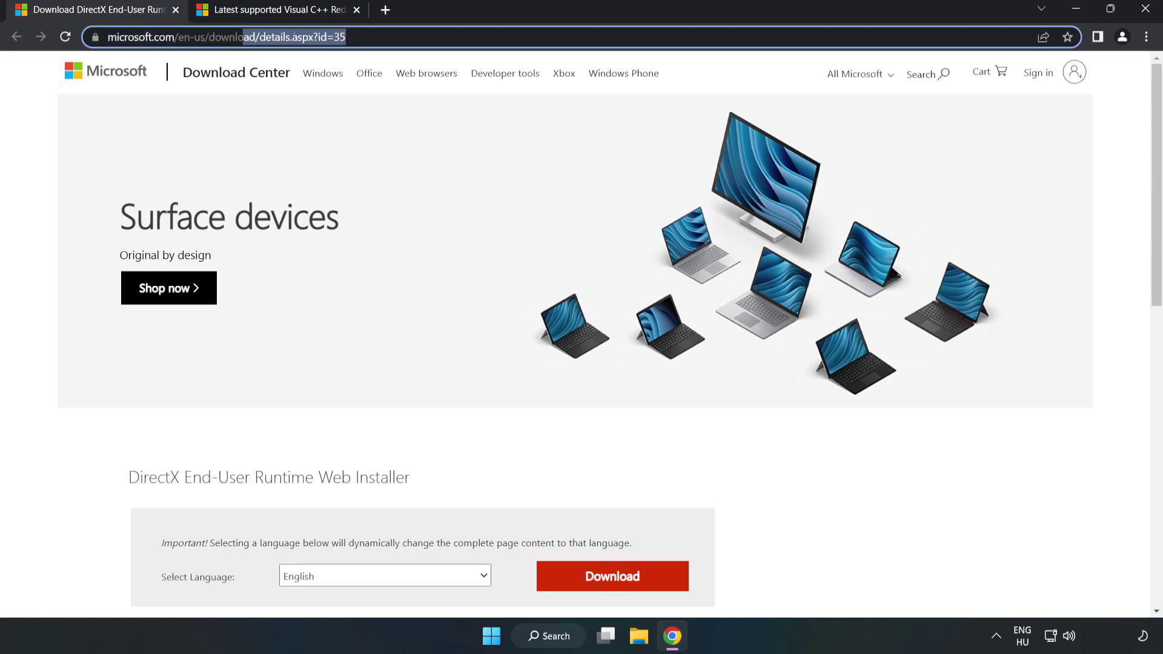
click(46, 138)
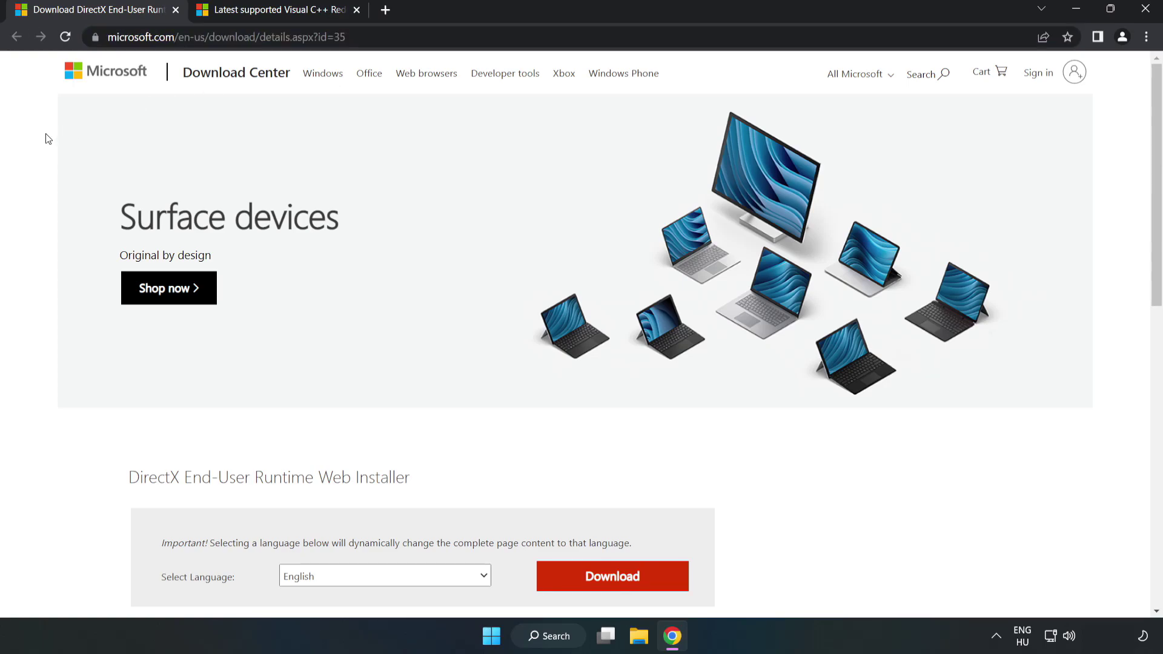
scroll(47, 139, down, 3)
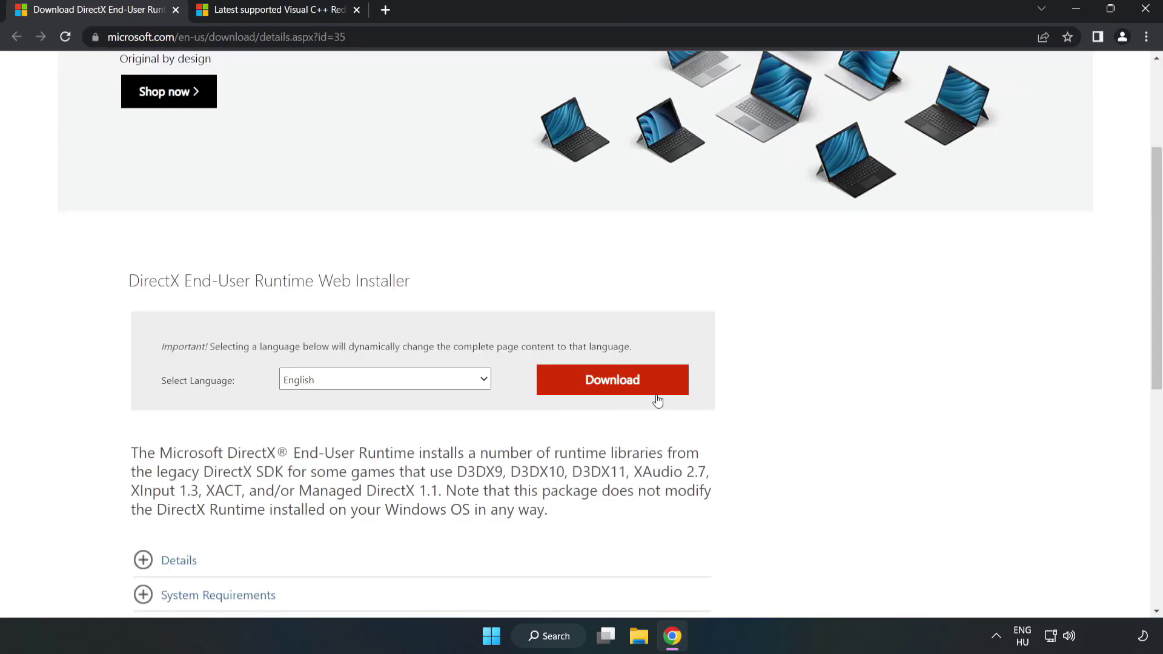
click(617, 390)
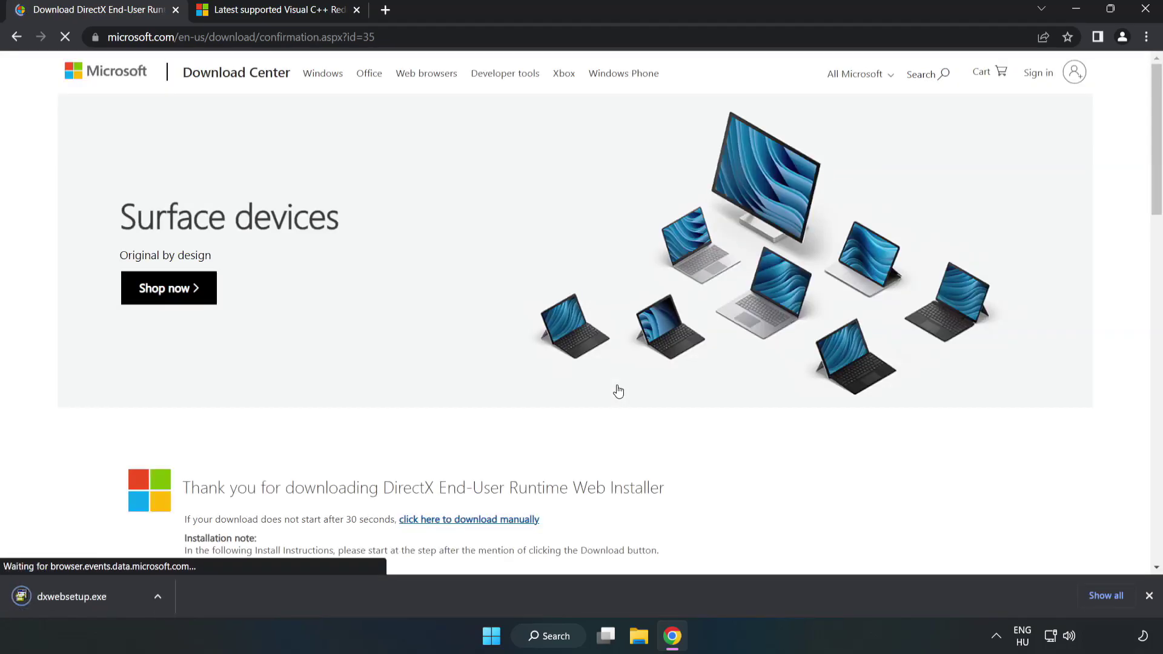
click(82, 598)
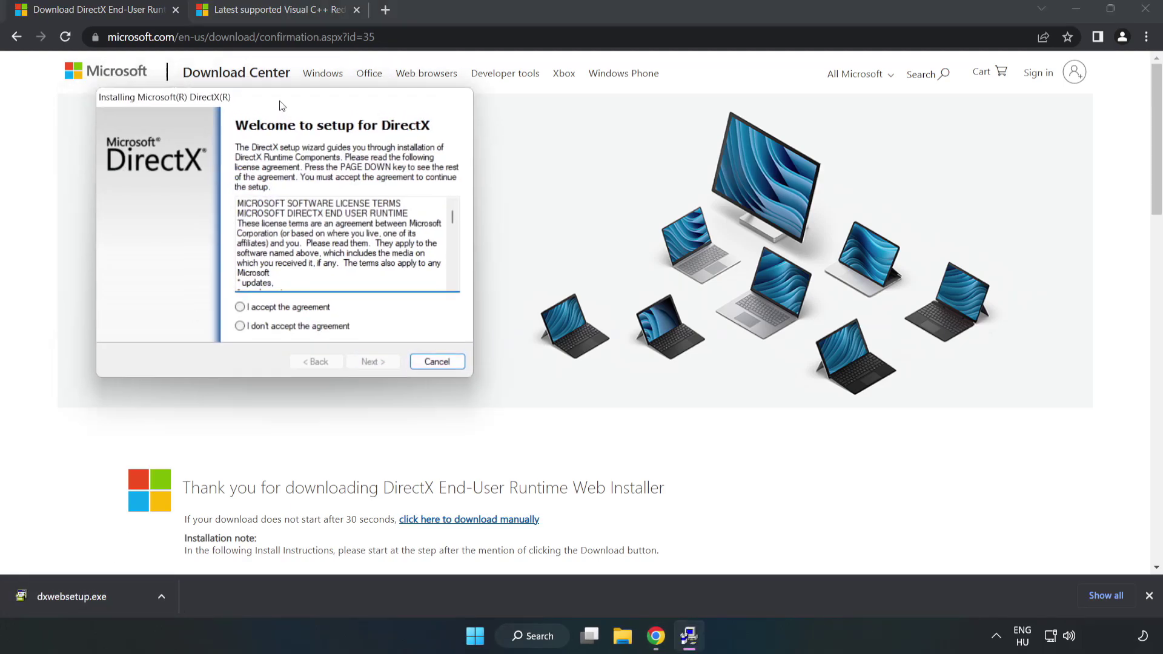
Accept the DirectX licence, skip the Bing Bar offer, and run DirectX Setup through to Finish.
drag(262, 93, 566, 195)
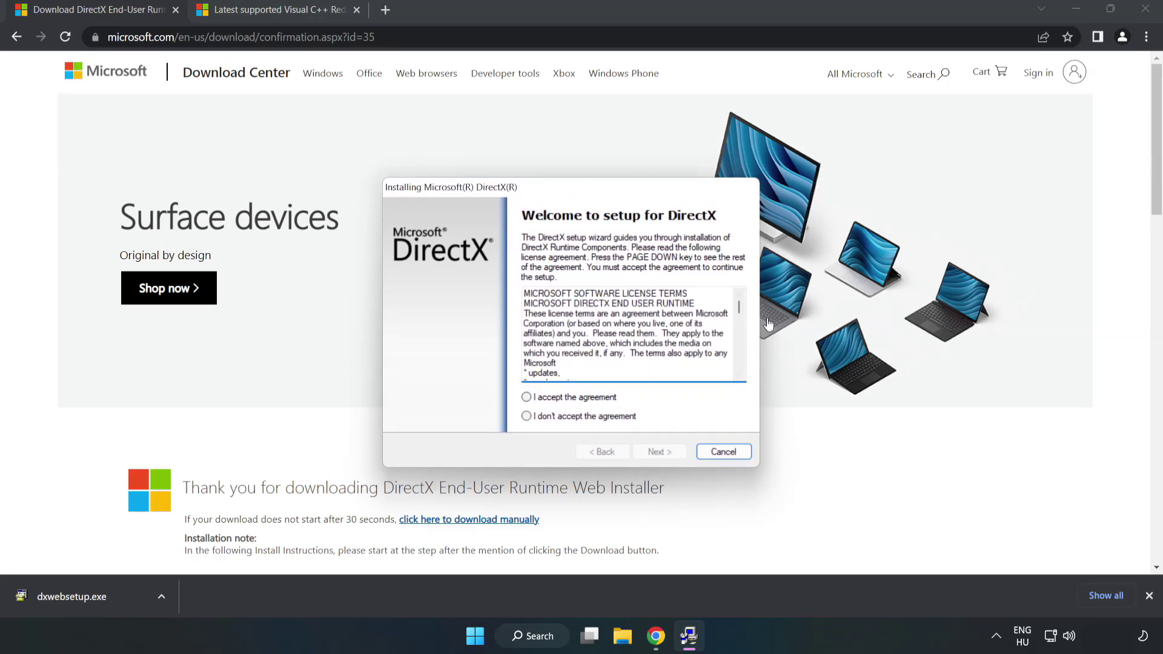
drag(736, 307, 737, 363)
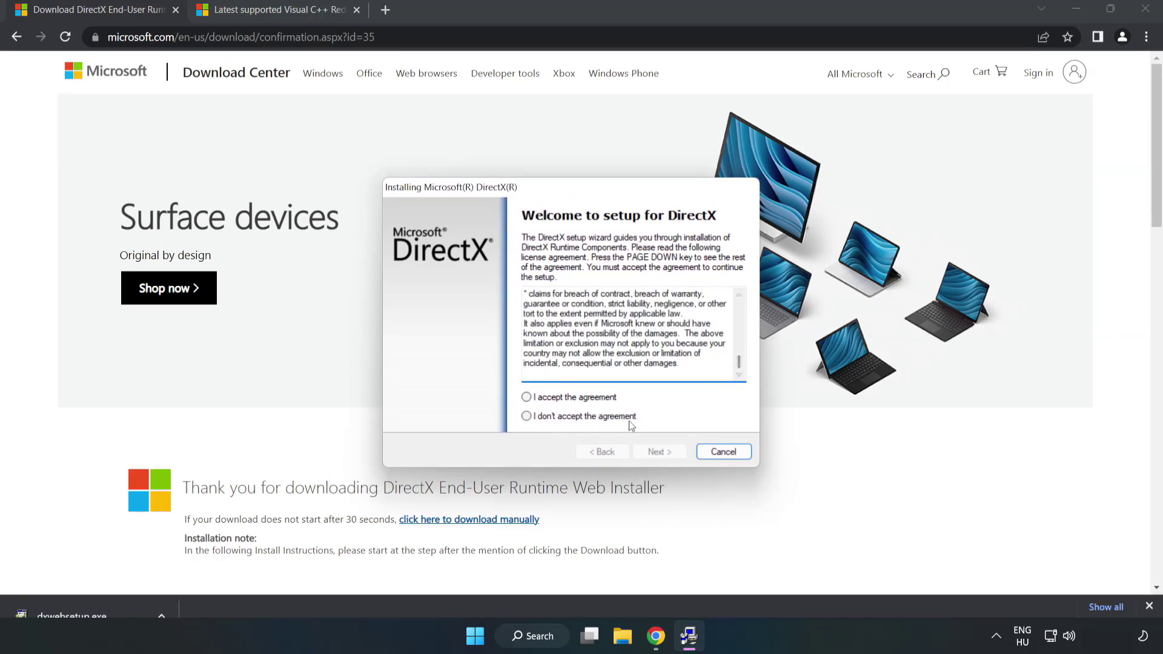
click(537, 400)
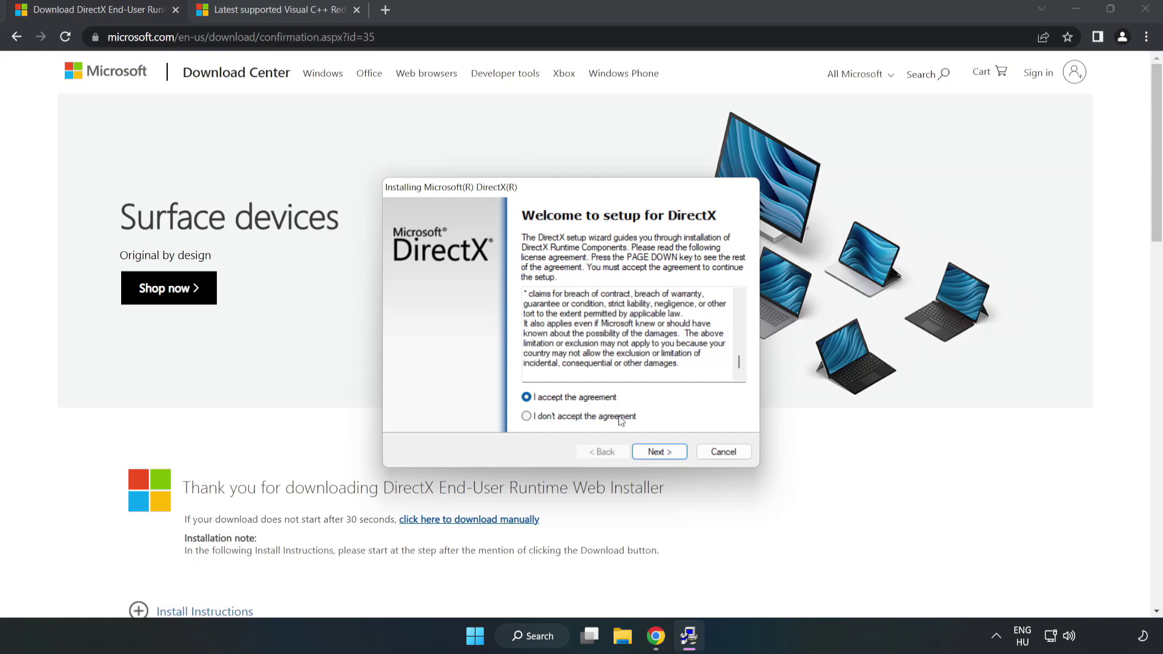
click(659, 451)
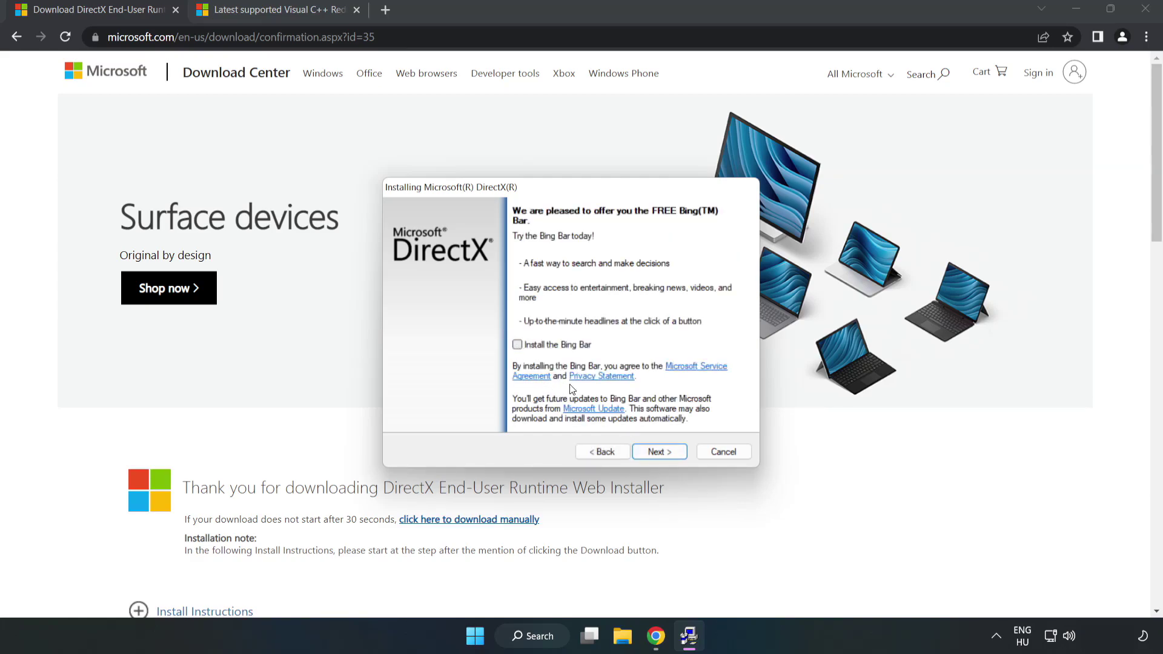
click(667, 452)
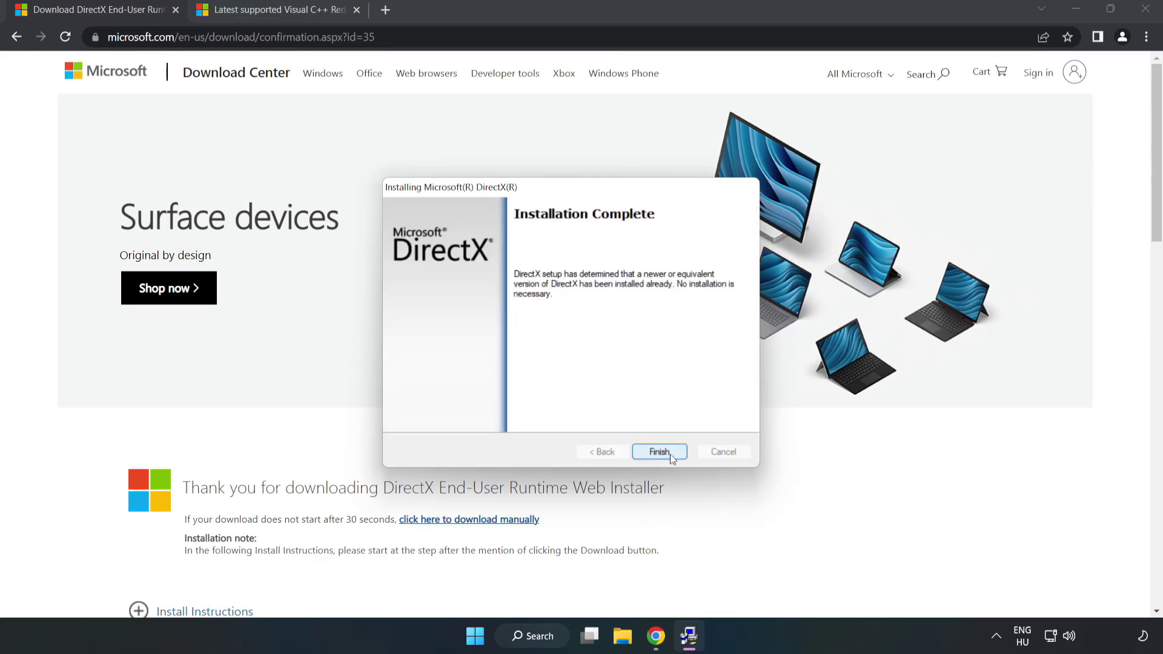
click(659, 451)
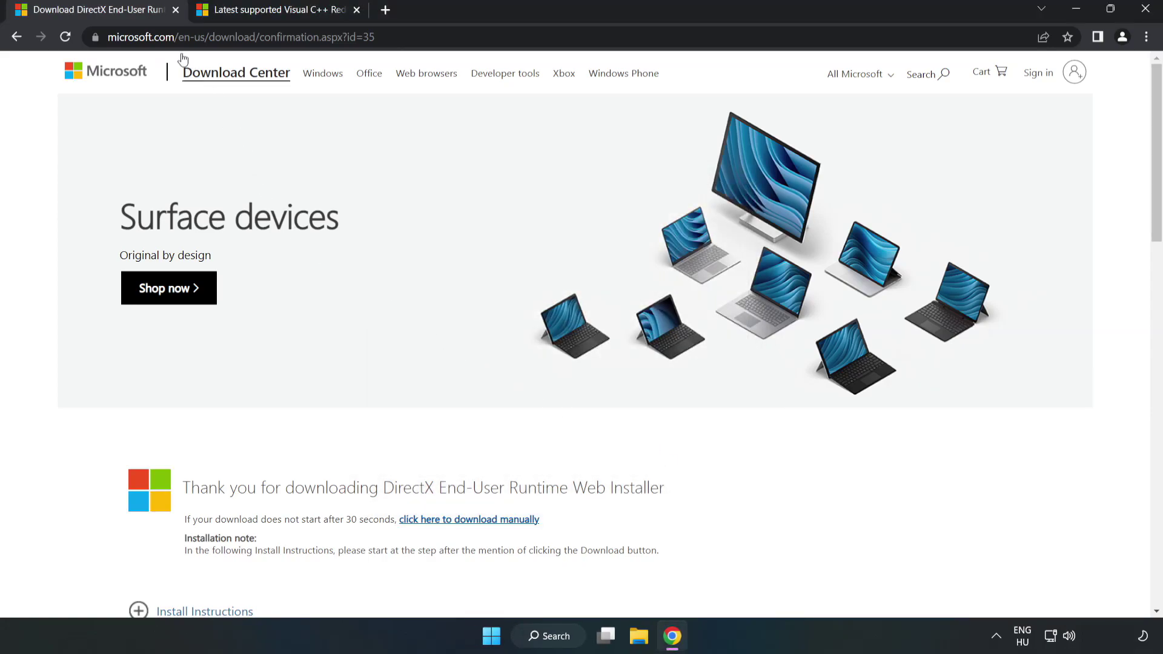
Close the DirectX download tab to return to the Visual C++ Redistributable page.
click(175, 10)
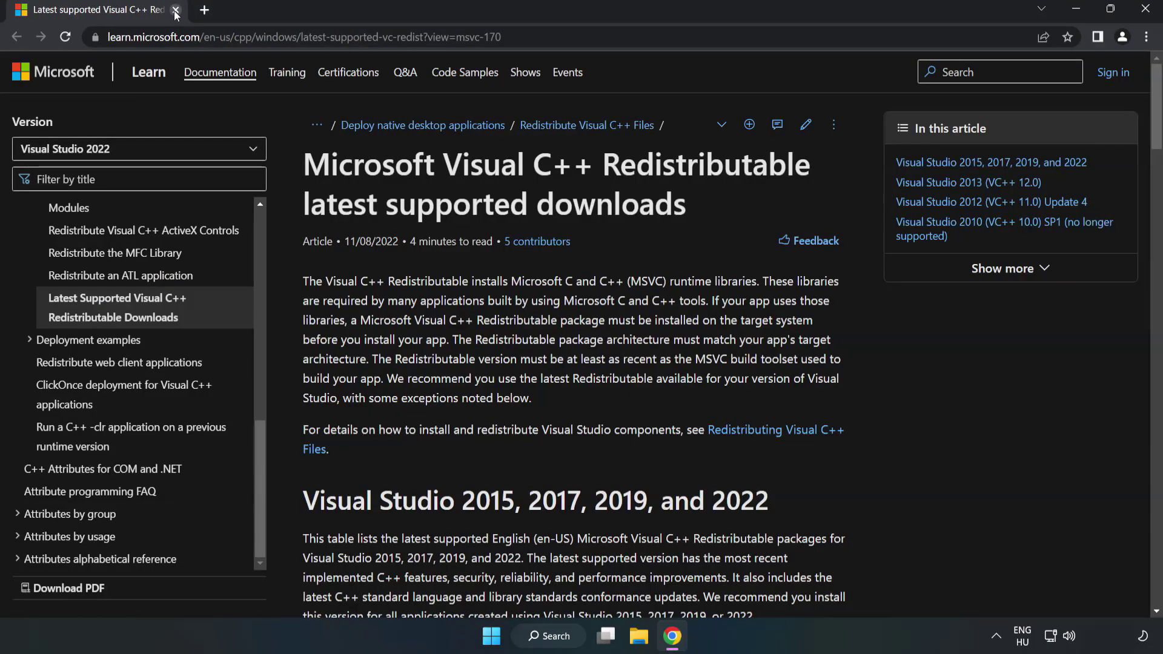
click(565, 37)
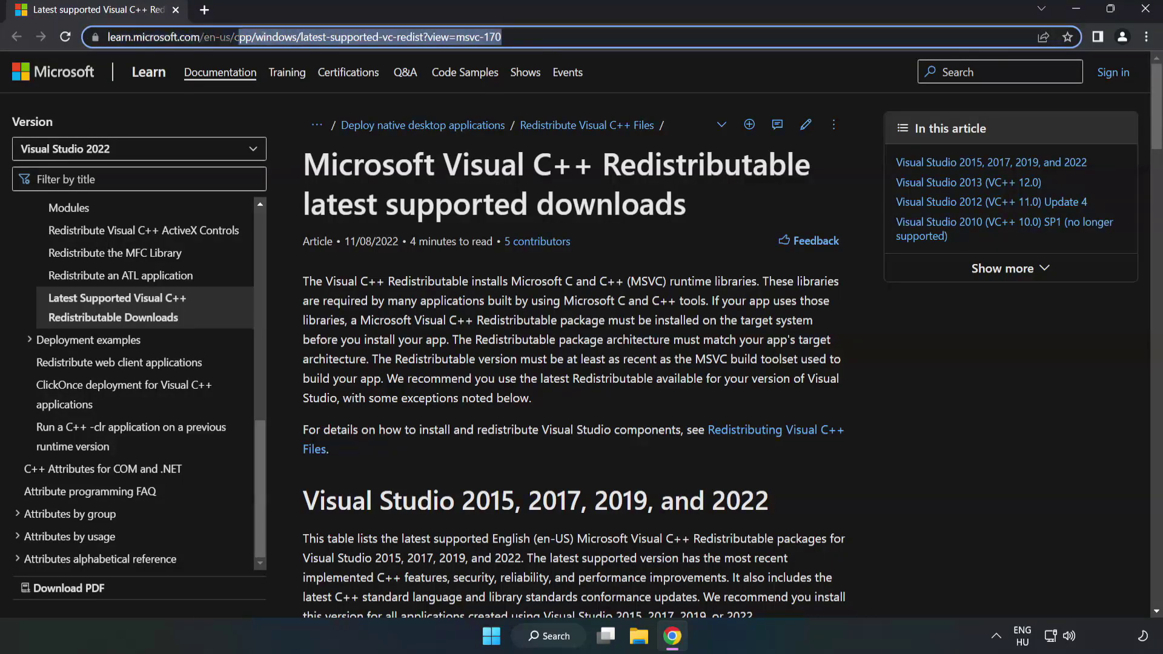
click(597, 38)
click(464, 216)
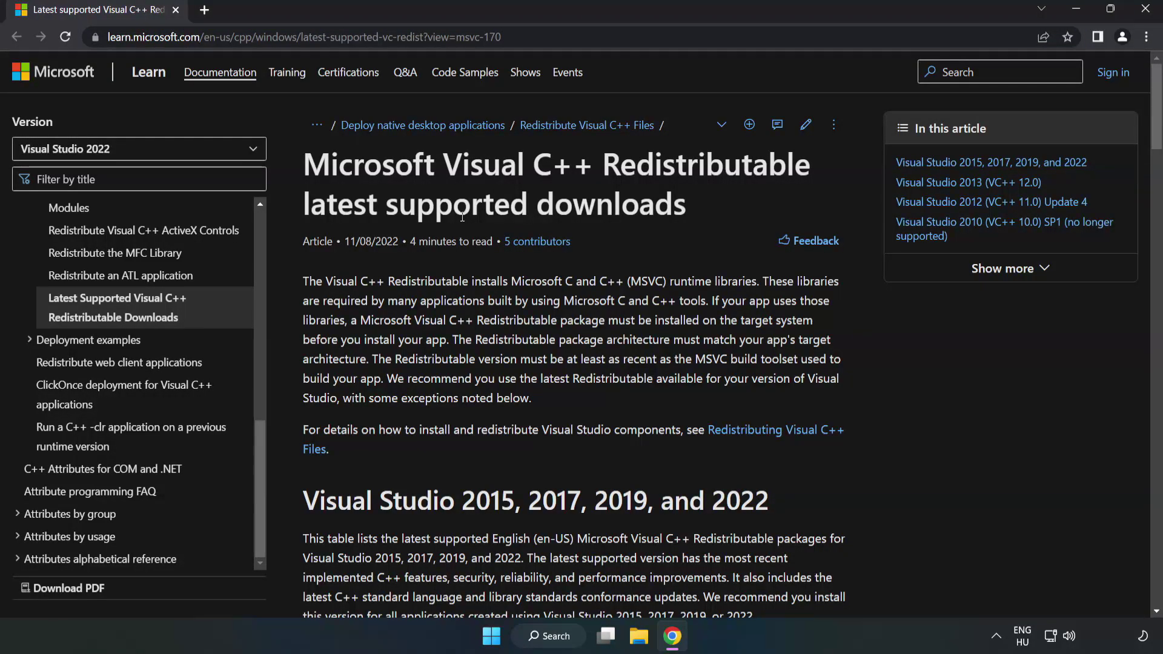
Download the ARM64, x86 and x64 vc_redist installers from the Visual Studio 2015–2022 table.
scroll(464, 218, down, 3)
scroll(464, 221, down, 5)
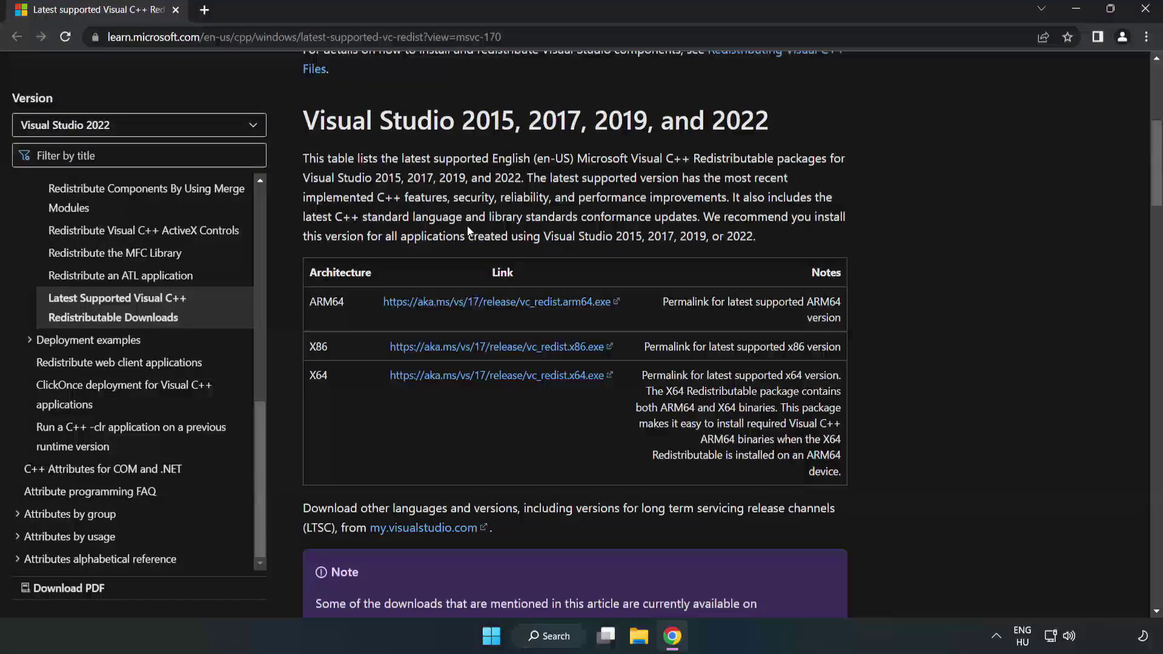
scroll(464, 235, up, 1)
drag(301, 123, 653, 129)
drag(757, 131, 764, 131)
click(764, 131)
click(471, 301)
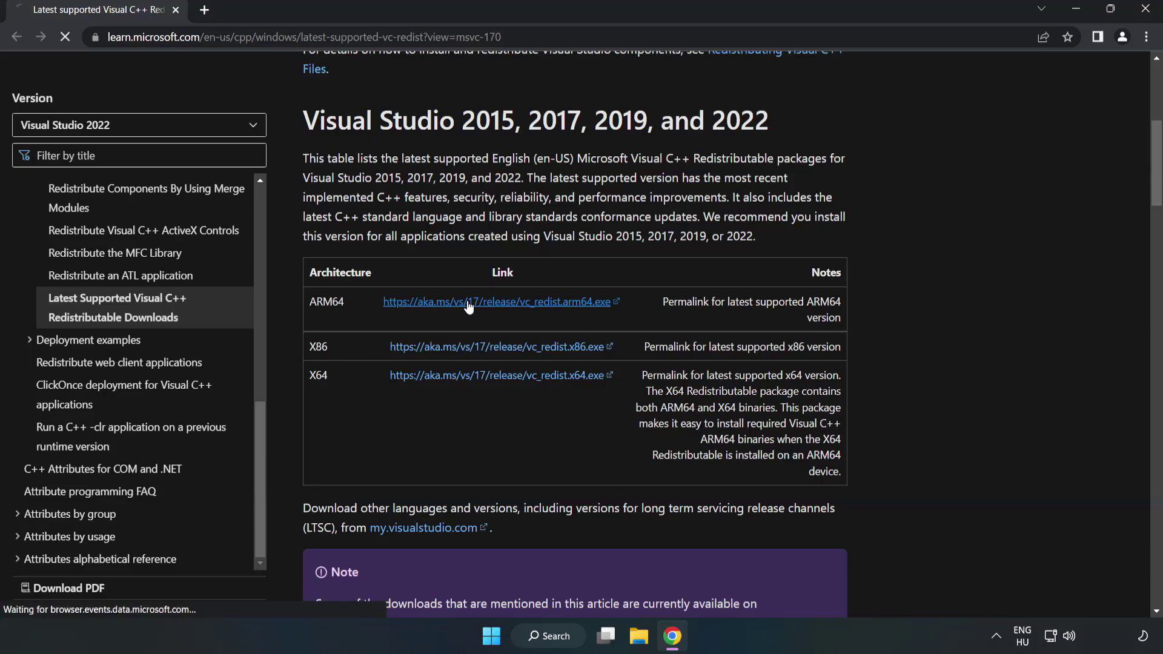
click(472, 354)
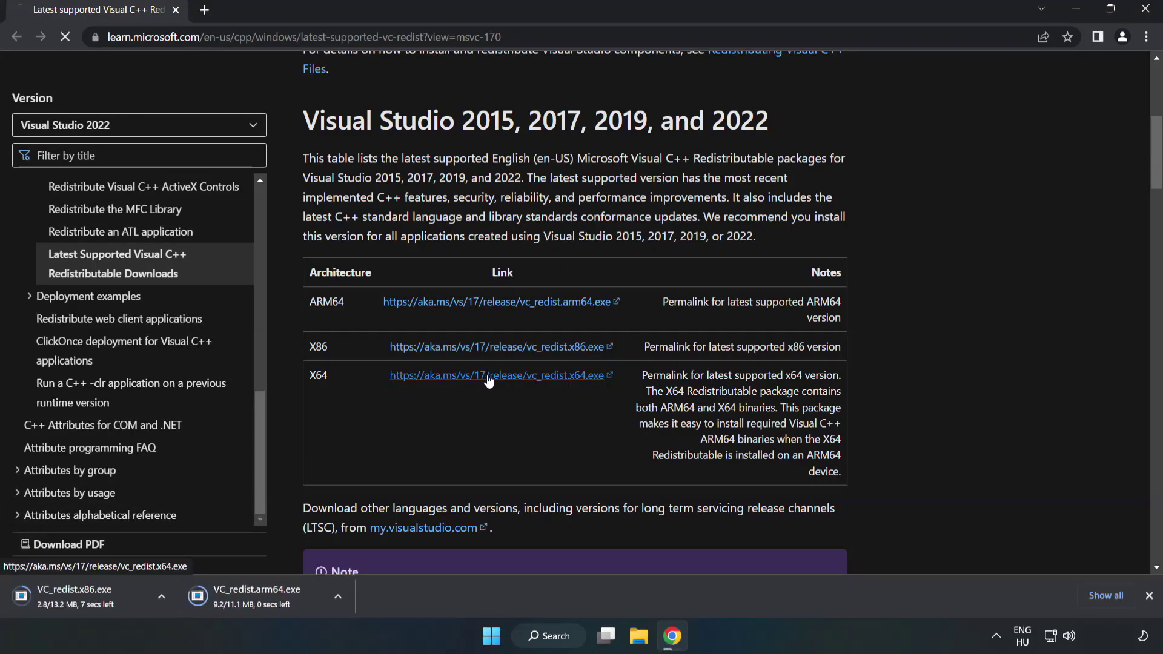
click(488, 376)
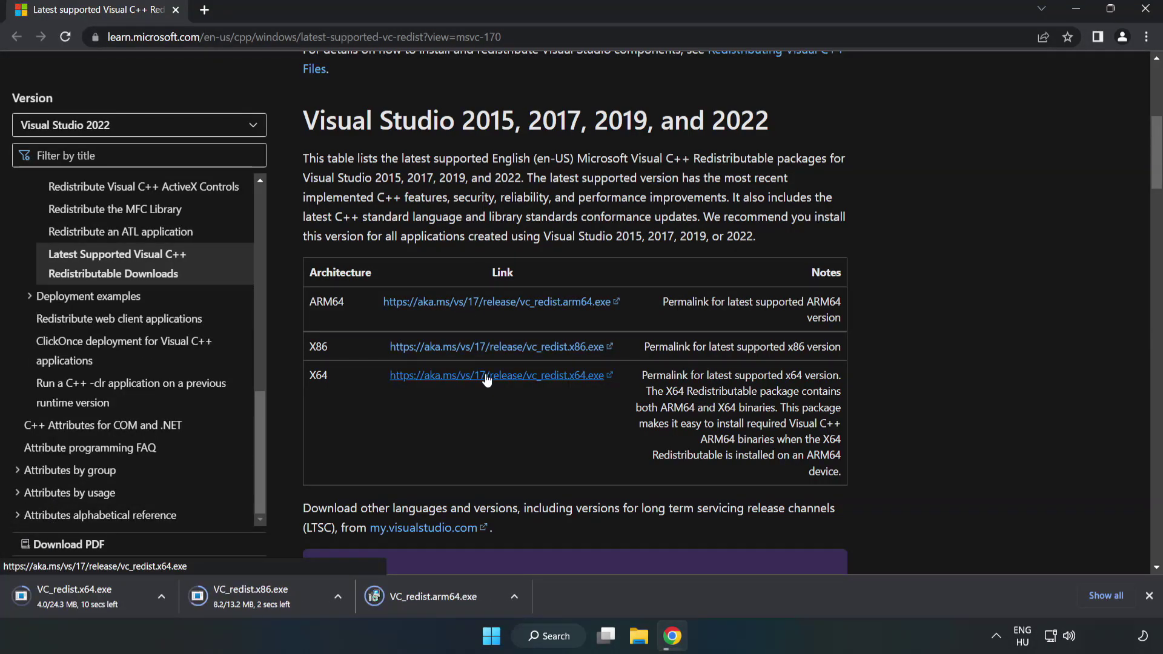
Try installing VC_redist.arm64.exe, dismiss its unsupported-processor failure, and launch VC_redist.x86.exe.
click(443, 597)
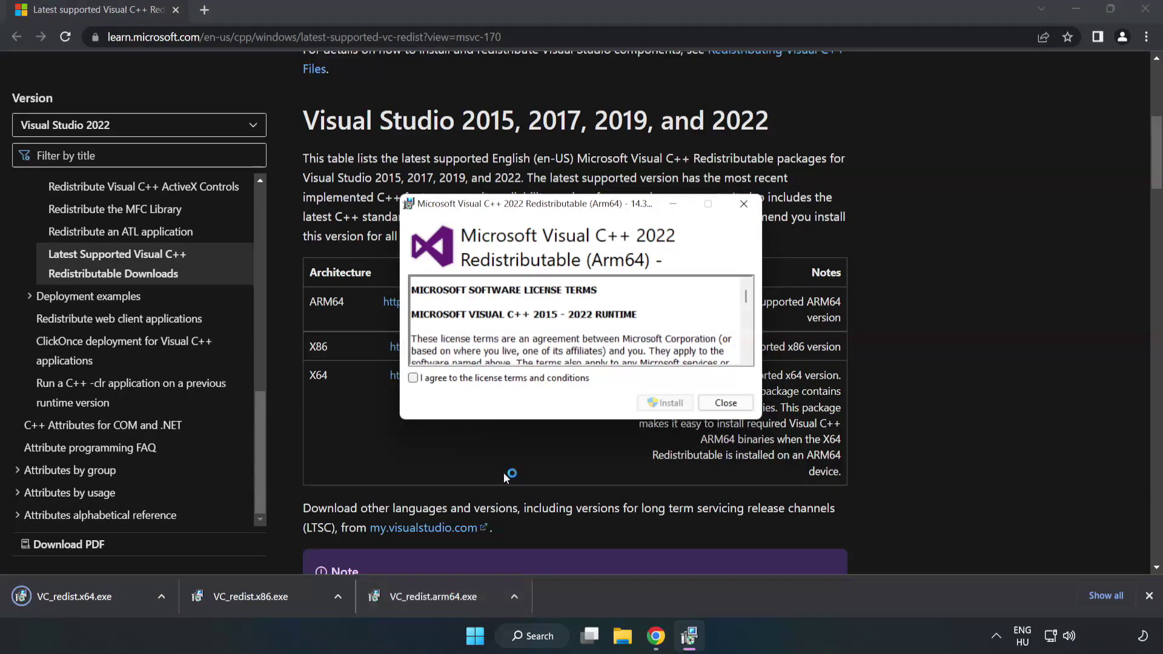
drag(743, 295, 746, 352)
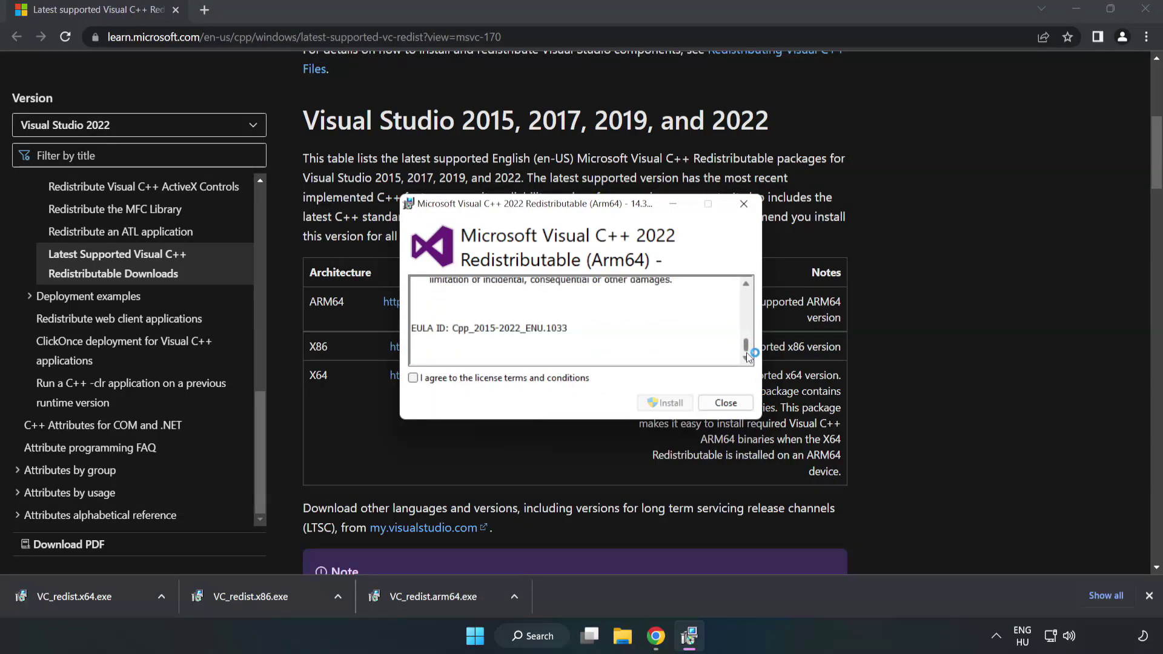
click(414, 378)
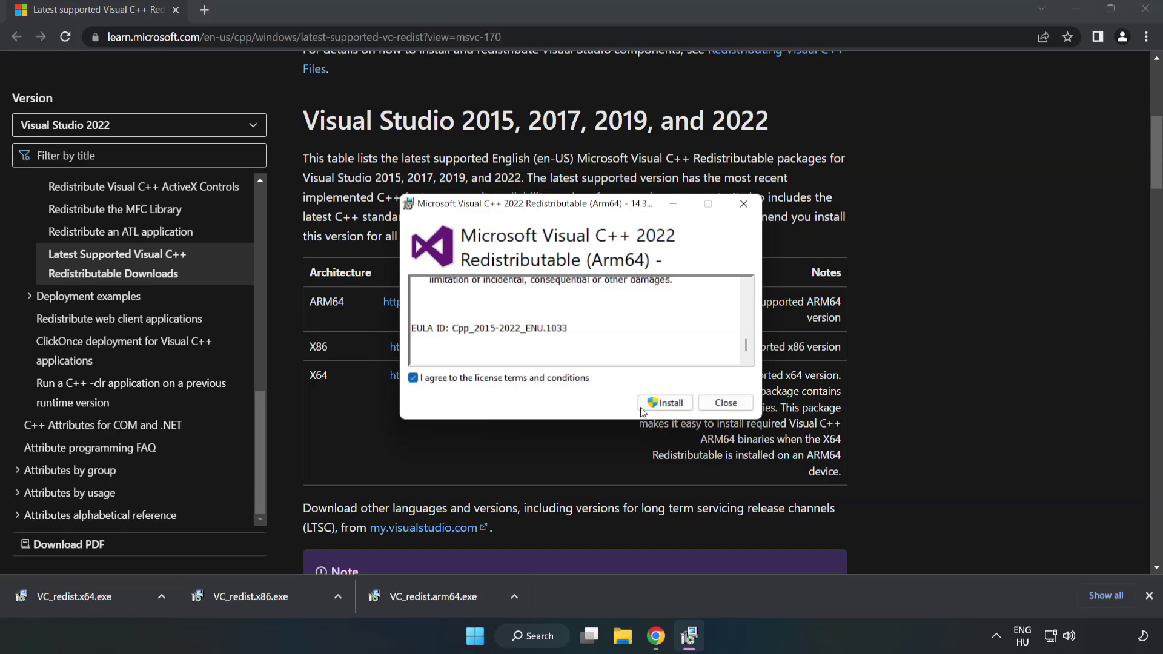
click(666, 402)
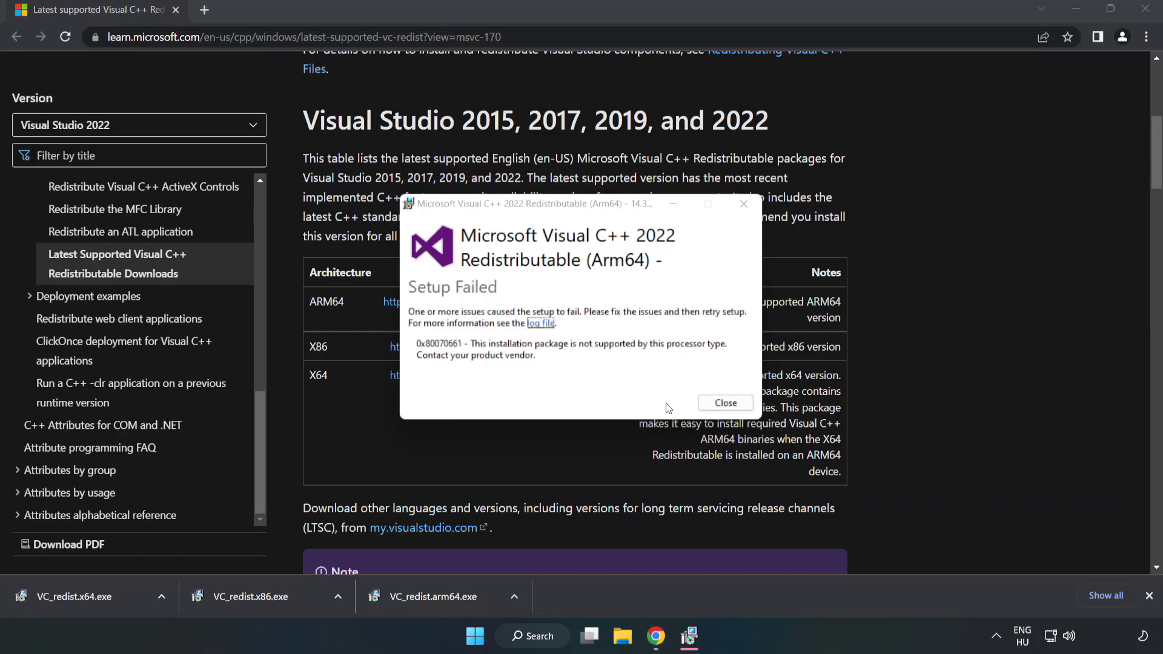
click(725, 402)
click(272, 596)
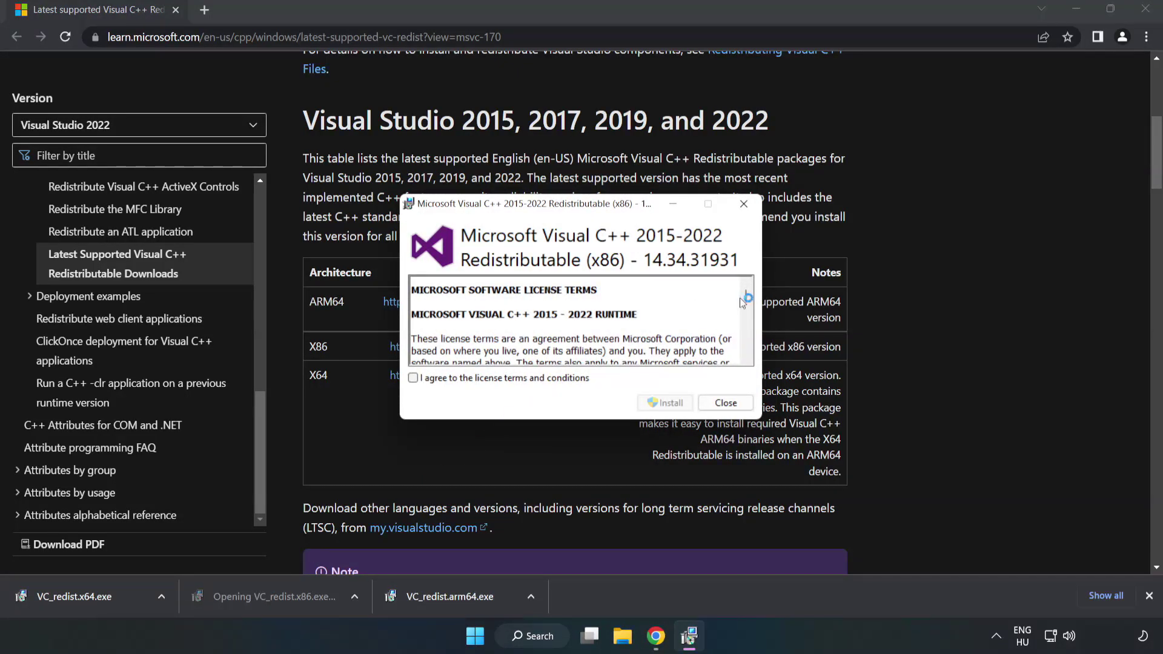
Agree to the x86 14.34.31931 licence, install it, and close the Setup Successful window.
drag(745, 297, 745, 362)
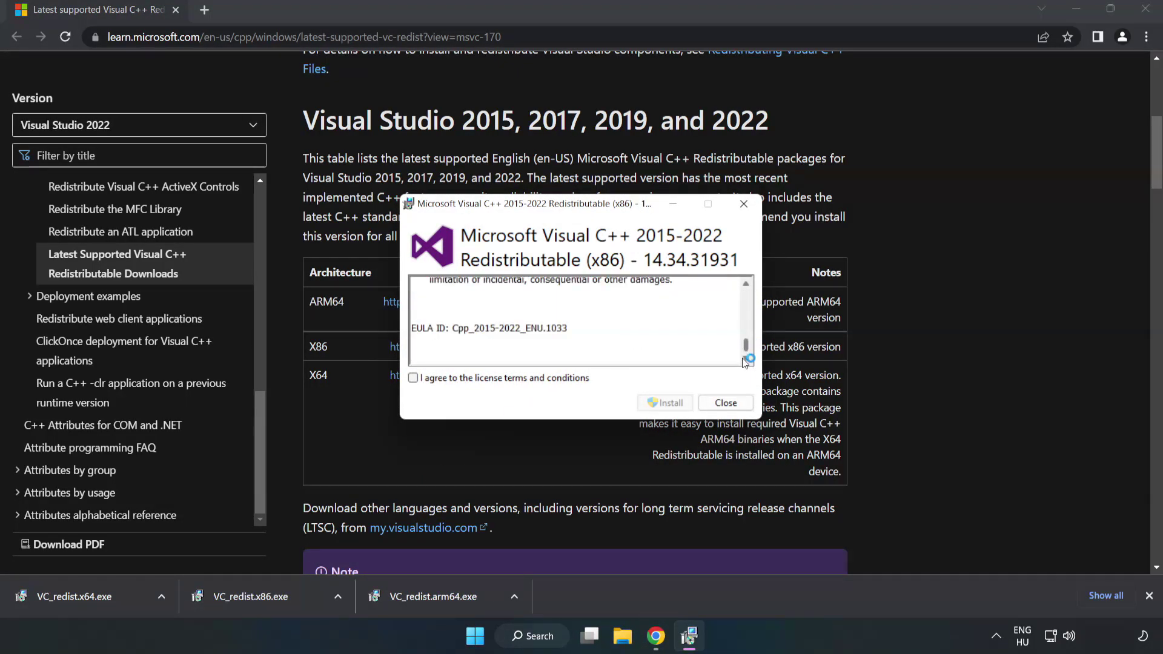
click(413, 378)
click(640, 403)
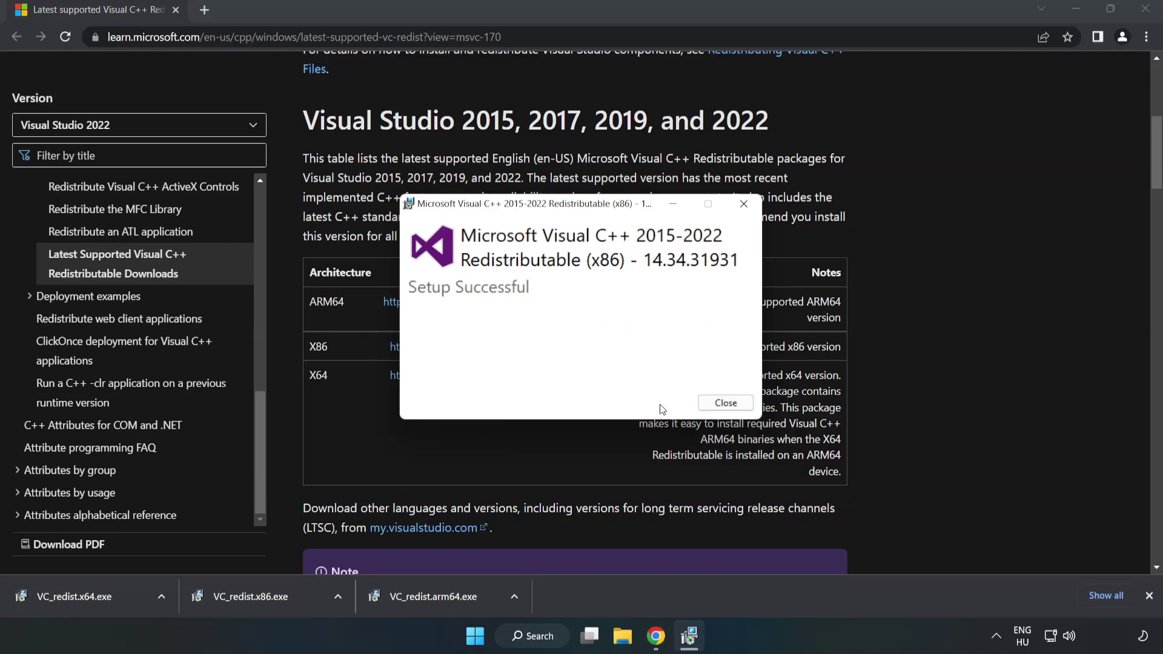
click(725, 403)
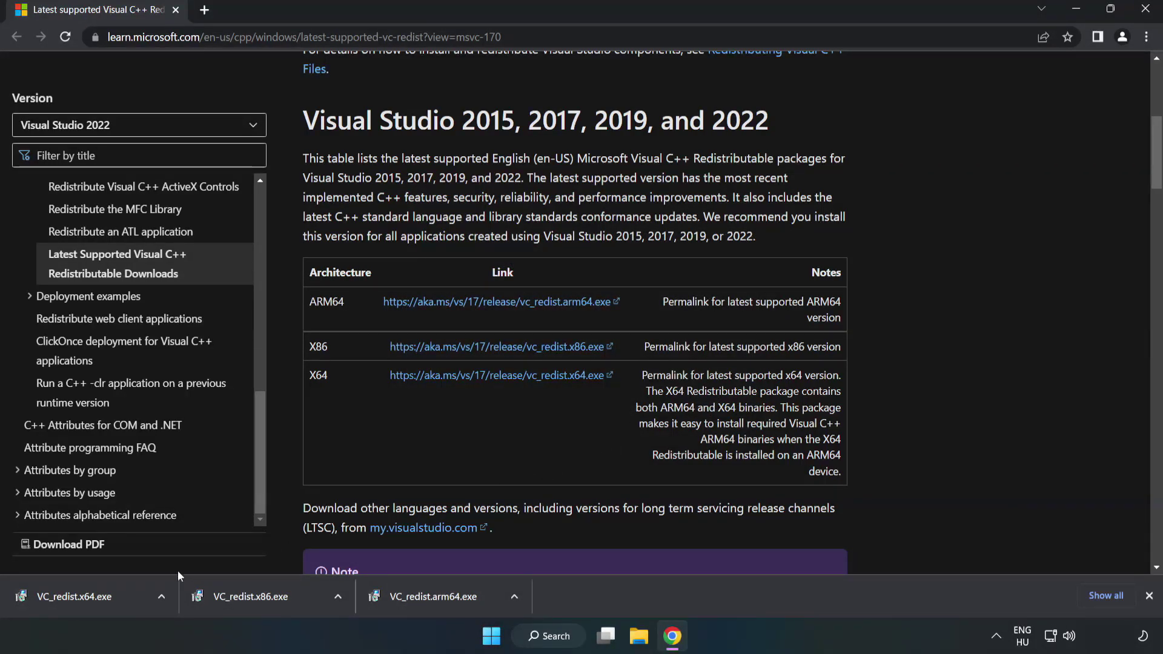
Install the x64 Visual C++ 2015-2022 redistributable (14.34.31931) from VC_redist.x64.exe after accepting the license.
click(63, 593)
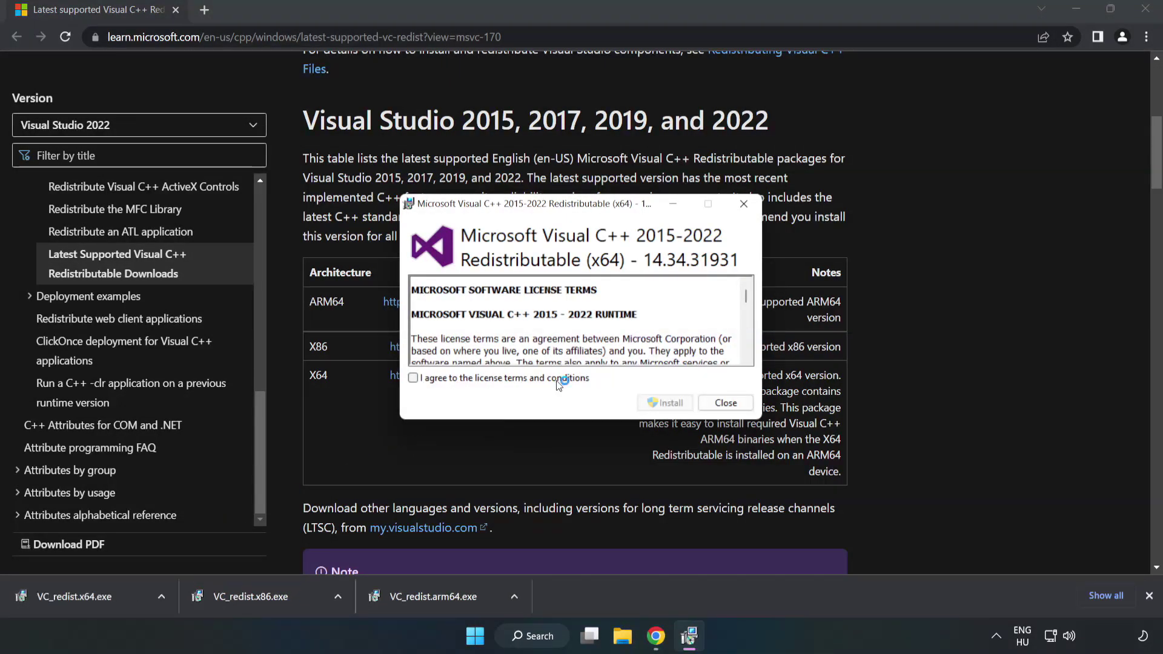
drag(746, 299, 748, 354)
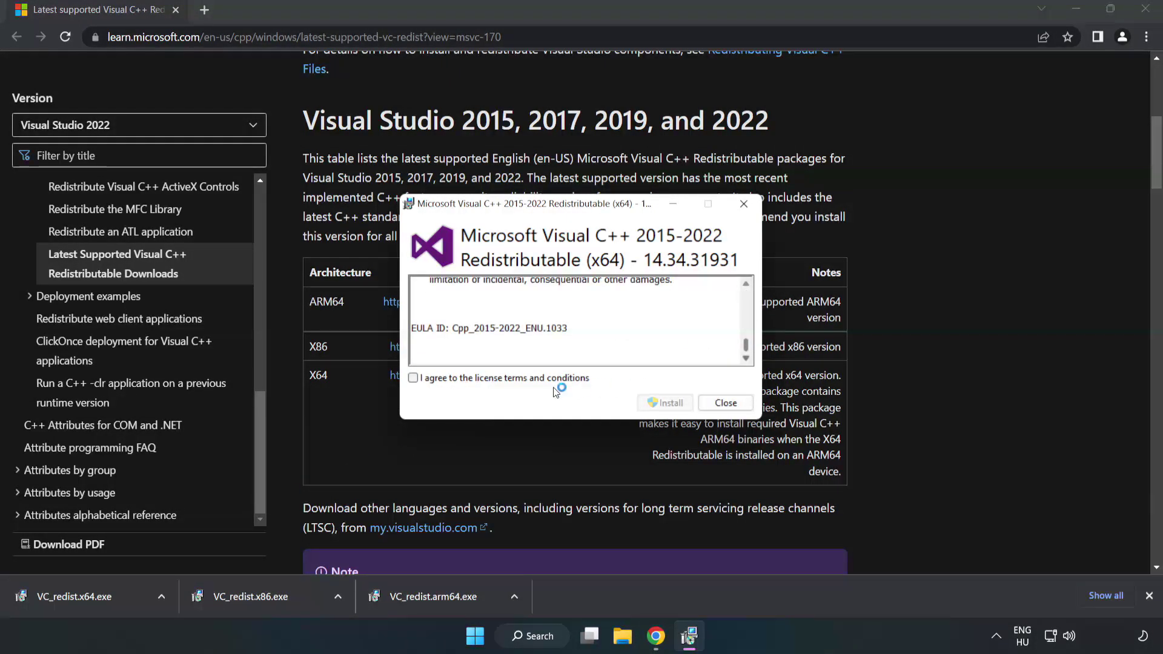
click(413, 378)
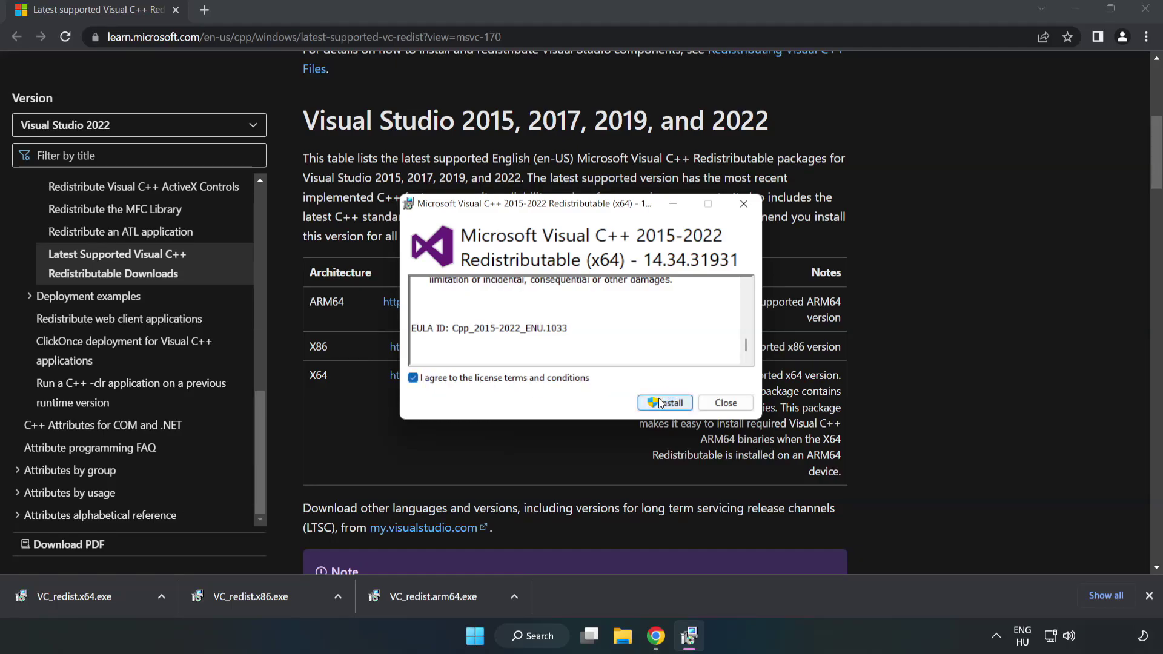
click(660, 402)
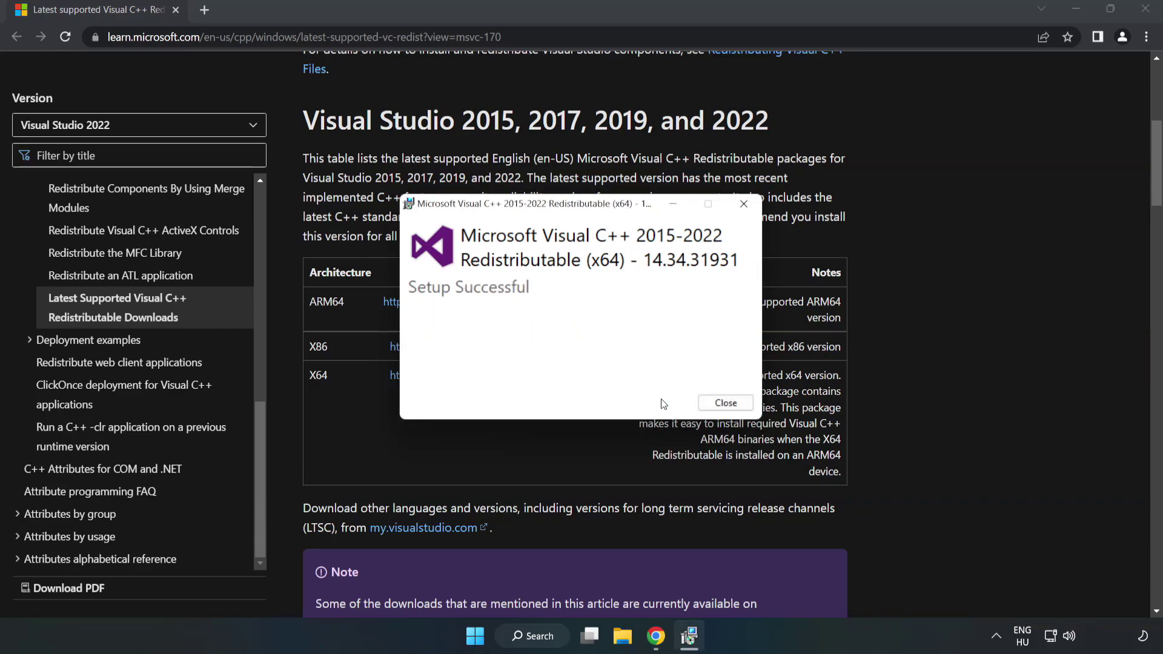
click(726, 403)
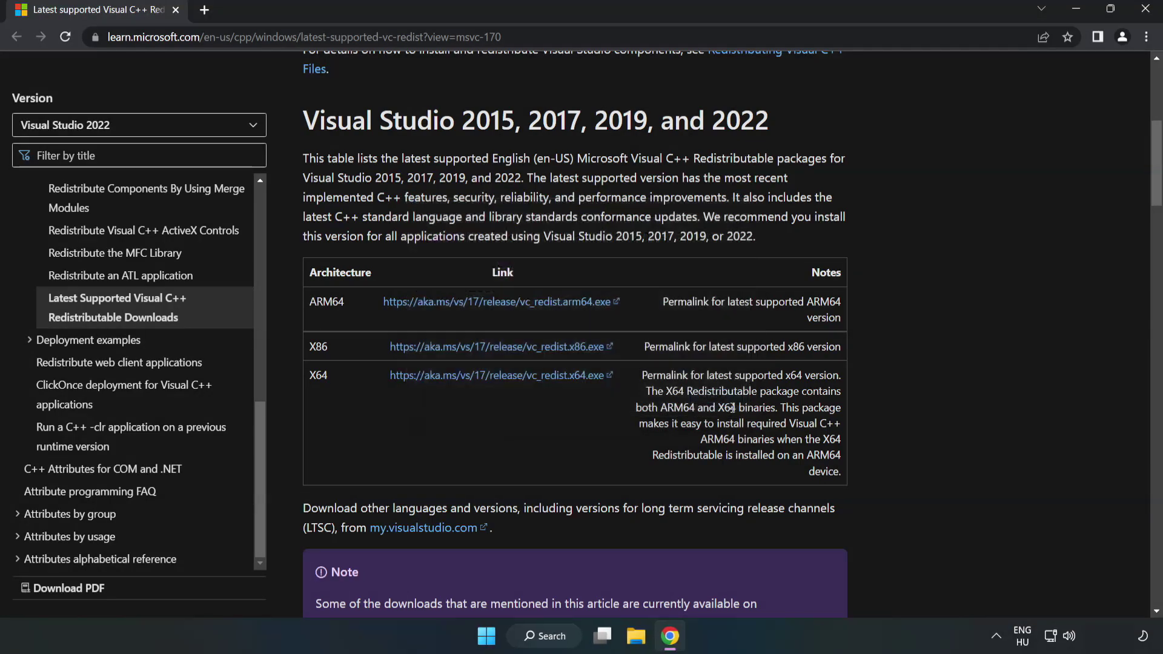
Close Chrome and launch Command Prompt as administrator by searching 'cmd'.
click(1146, 13)
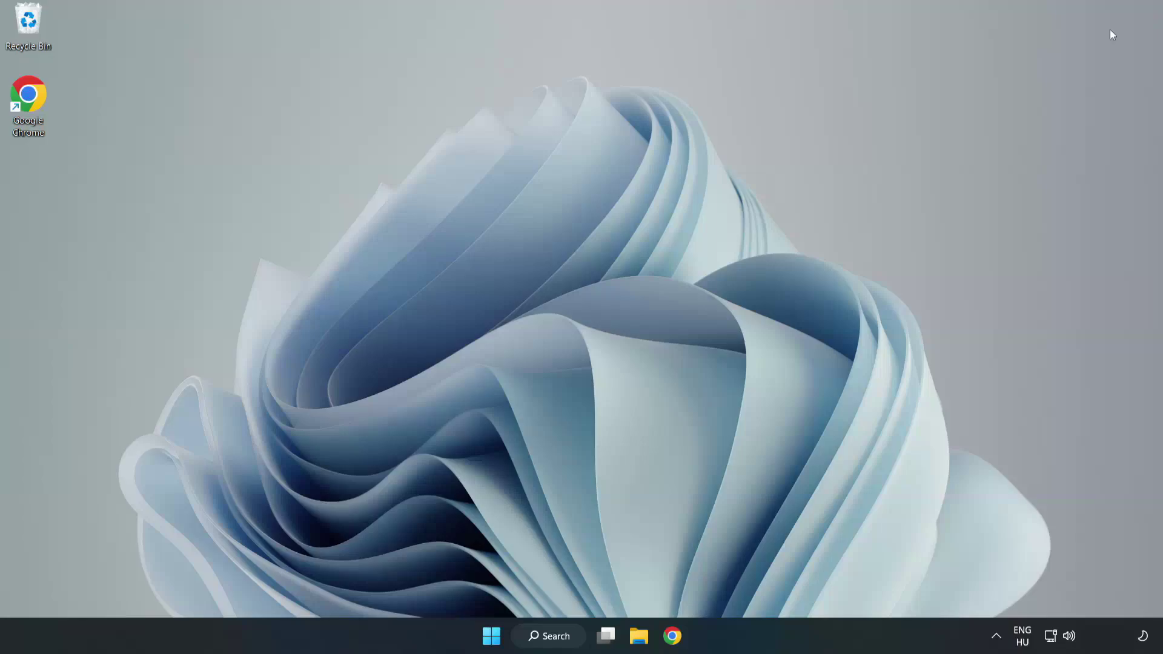
click(563, 637)
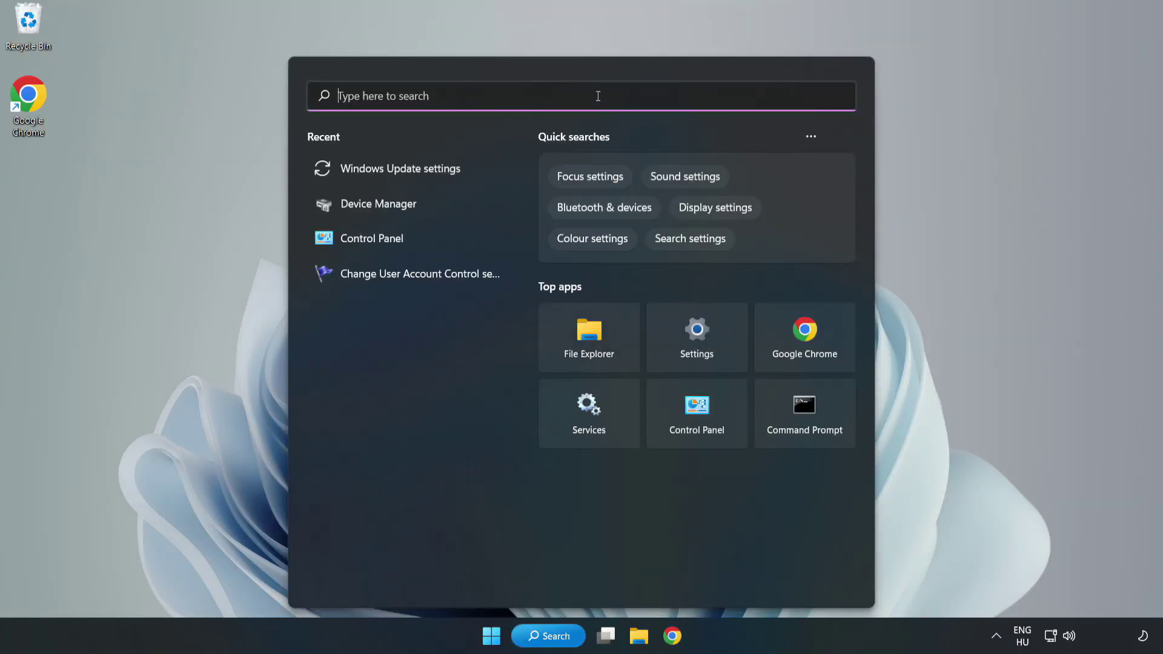
text(cmd)
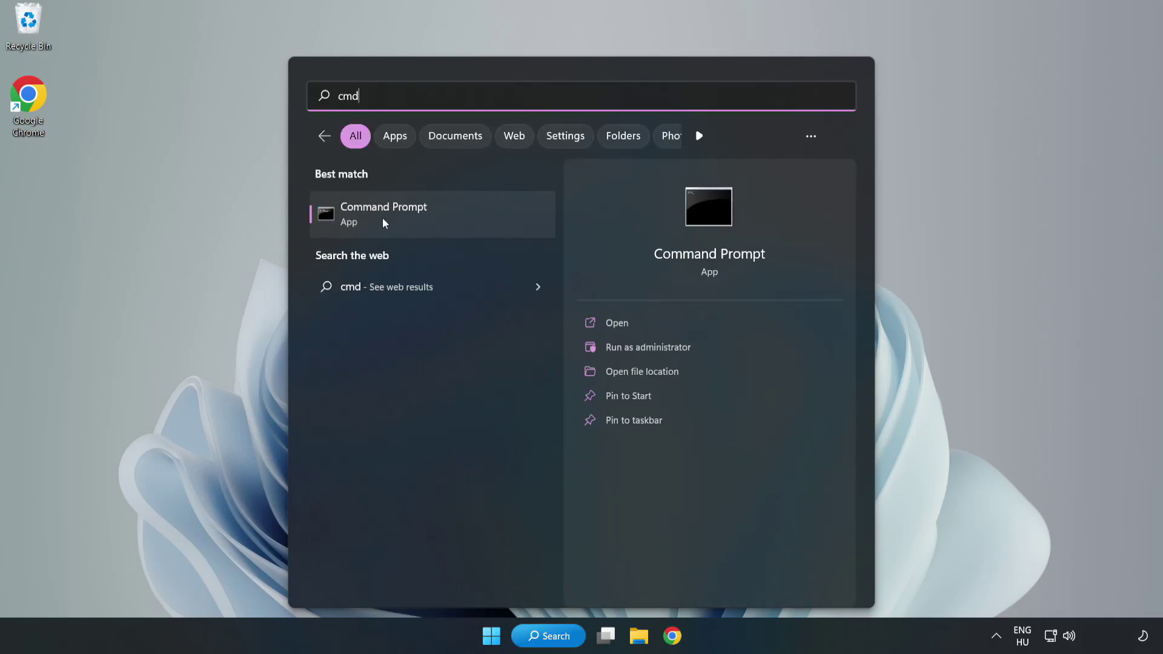
right_click(456, 220)
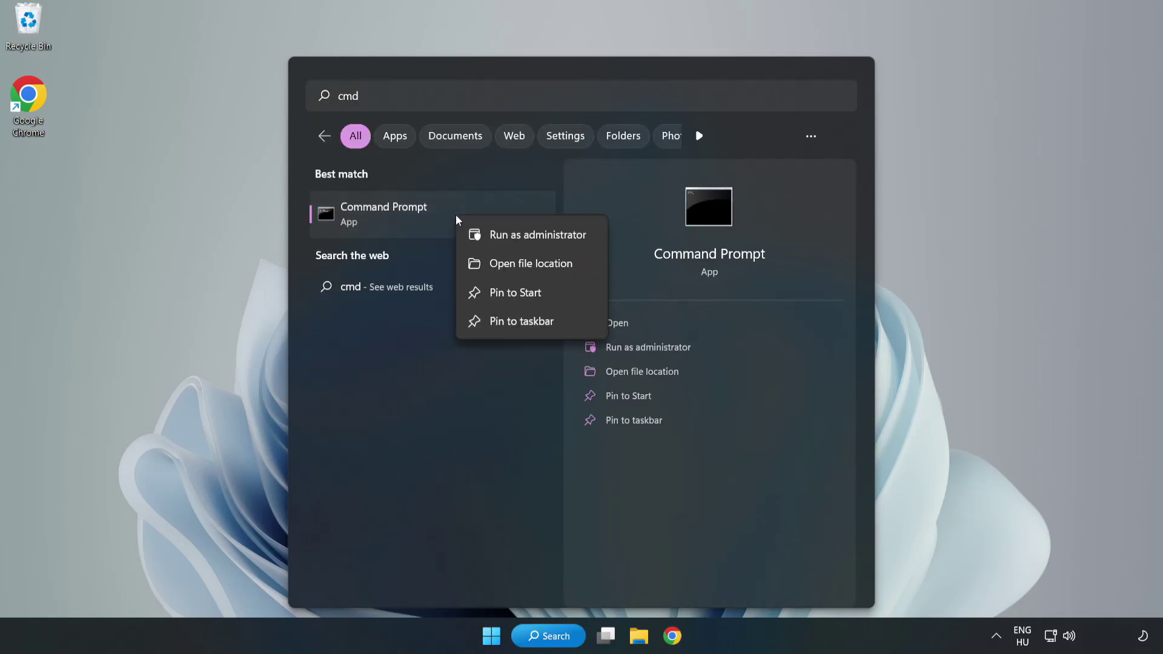
click(503, 236)
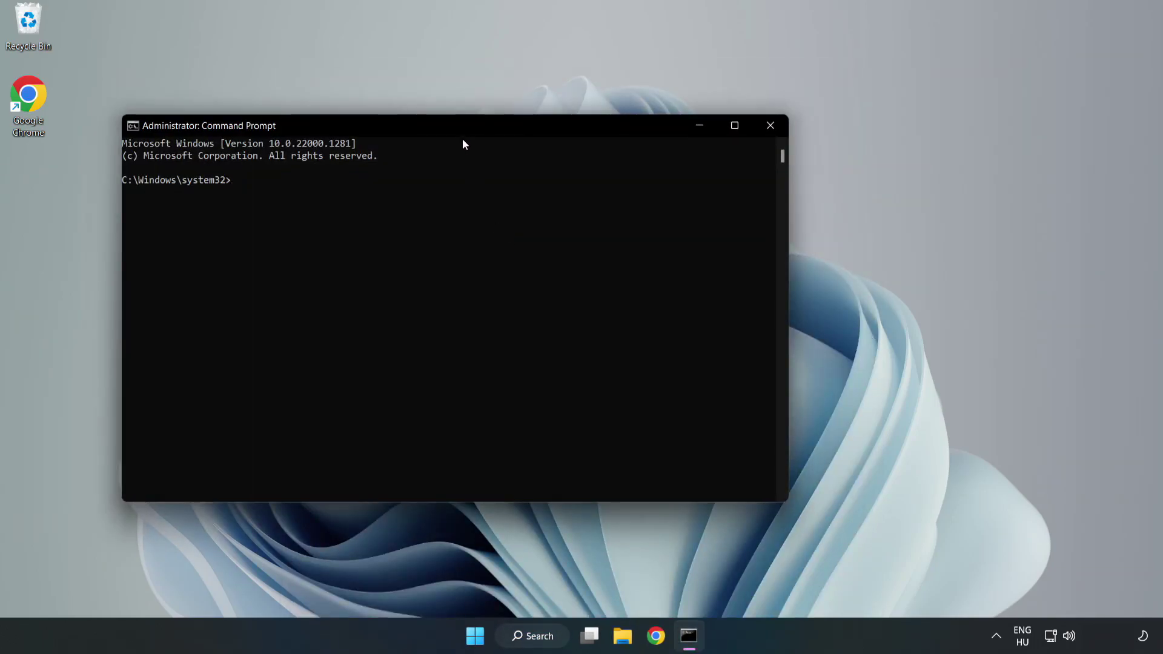
Center the Command Prompt window and run 'sfc /scannow'.
drag(463, 139, 591, 132)
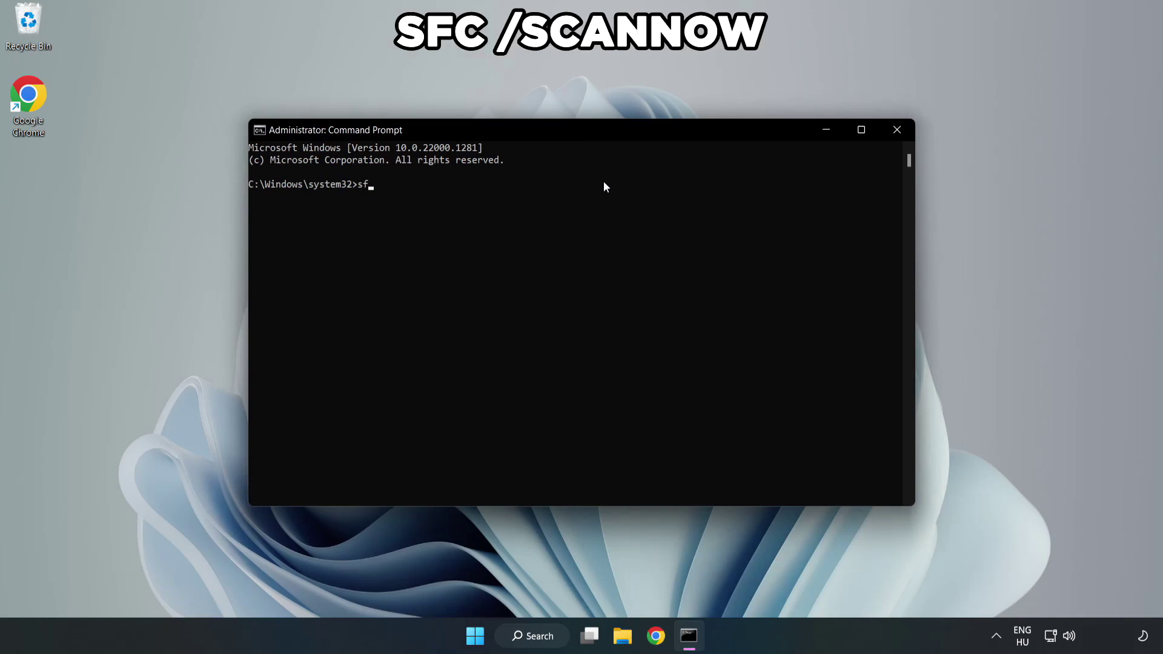
text(sfc /scannow)
key(Return)
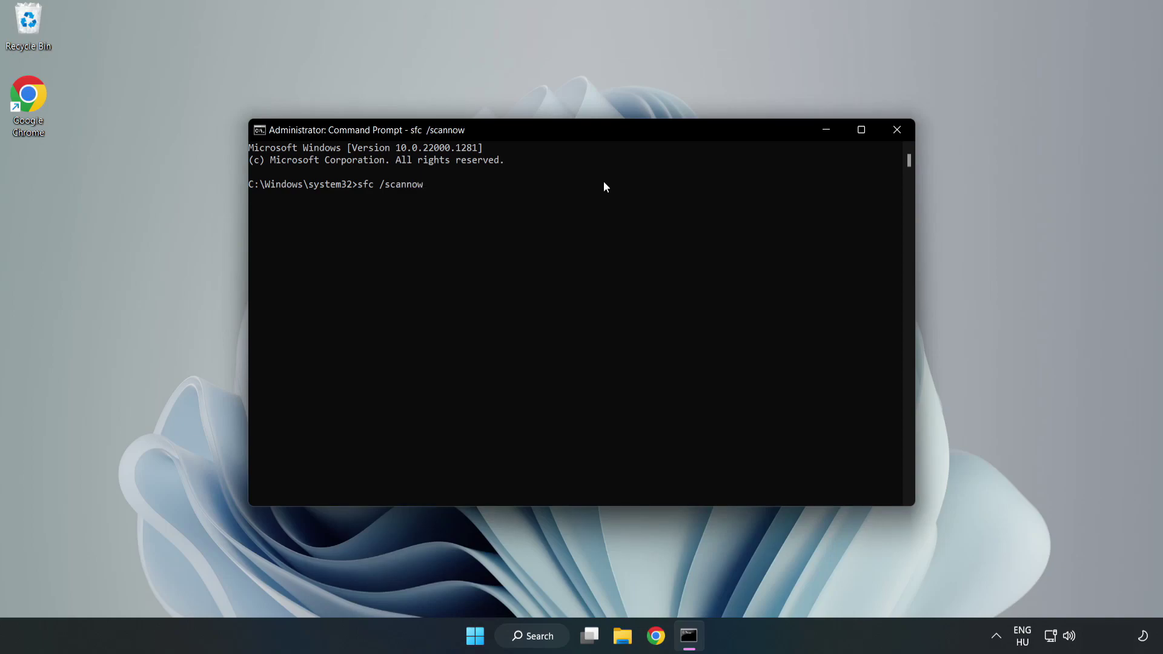